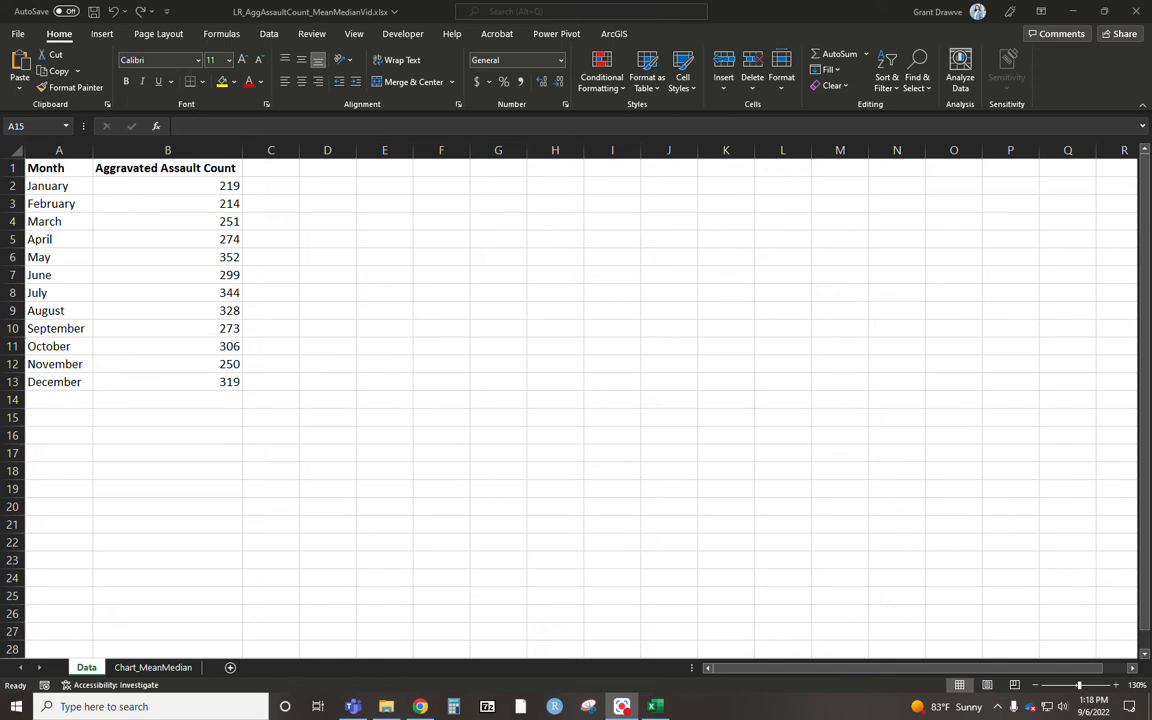
Enter the row labels Mean and Median in cells A15 and A16 of the Data sheet.
{"action": "left_click", "coordinate": [152, 667]}
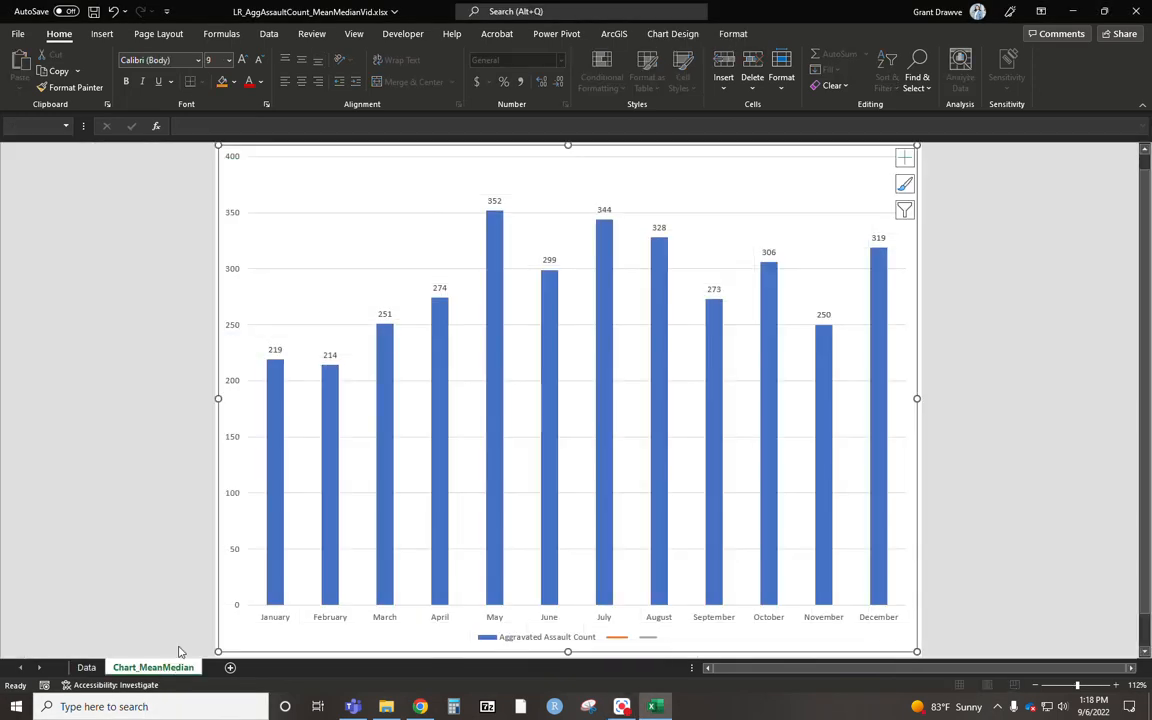
{"action": "left_click", "coordinate": [87, 667]}
{"action": "left_click", "coordinate": [50, 419]}
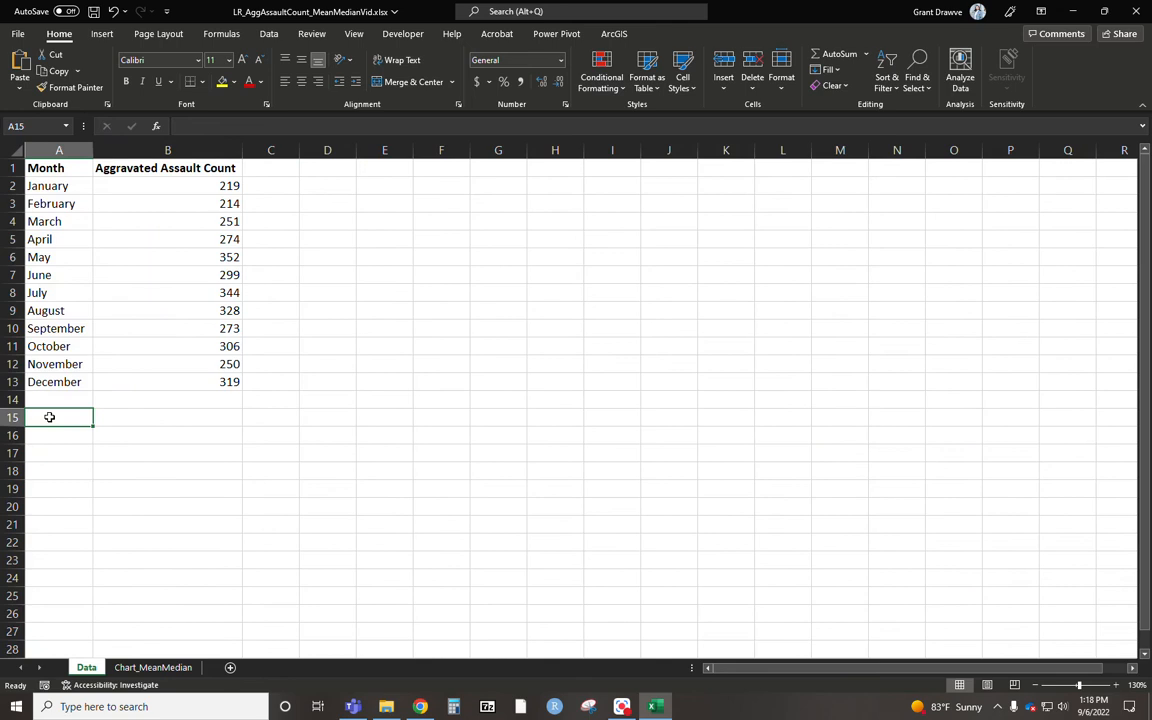
{"action": "type", "text": "Mean"}
{"action": "key", "text": "Return"}
{"action": "type", "text": "media"}
{"action": "key", "text": "BackSpace"}
{"action": "key", "text": "BackSpace"}
{"action": "key", "text": "BackSpace"}
{"action": "key", "text": "BackSpace"}
{"action": "key", "text": "BackSpace"}
{"action": "type", "text": "Median"}
{"action": "key", "text": "Return"}
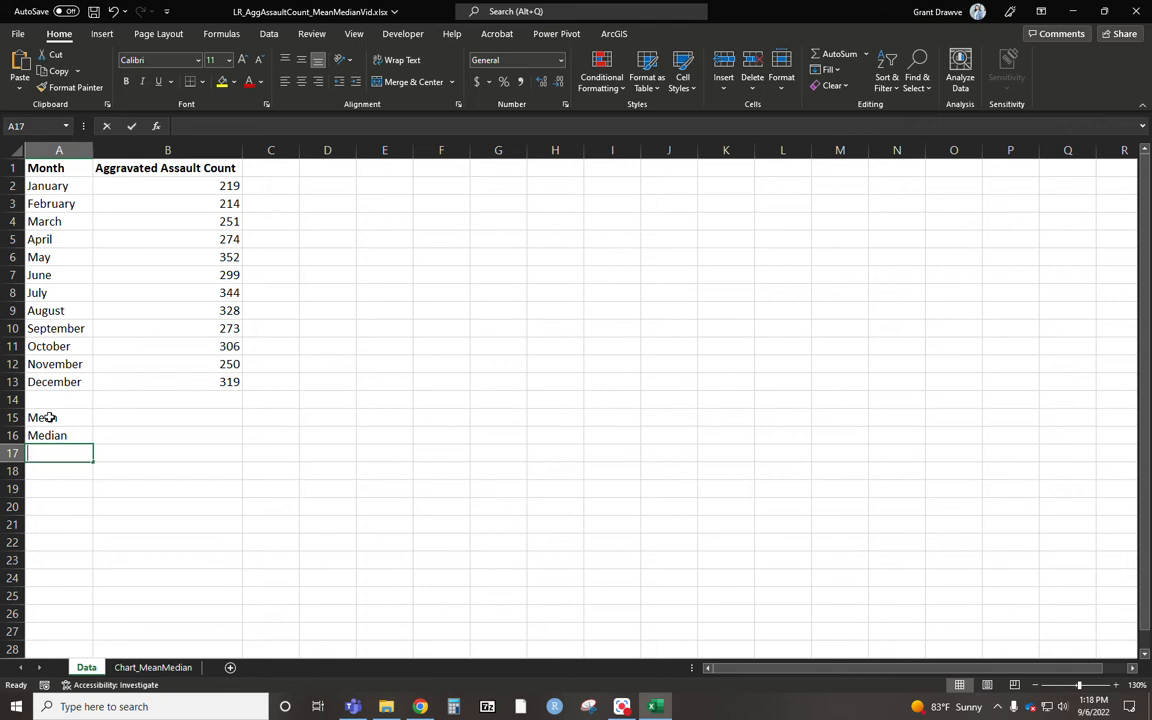
Add the row labels Max, Min and Range in cells A17 to A19.
{"action": "type", "text": "Max"}
{"action": "key", "text": "Return"}
{"action": "type", "text": "Min"}
{"action": "key", "text": "Return"}
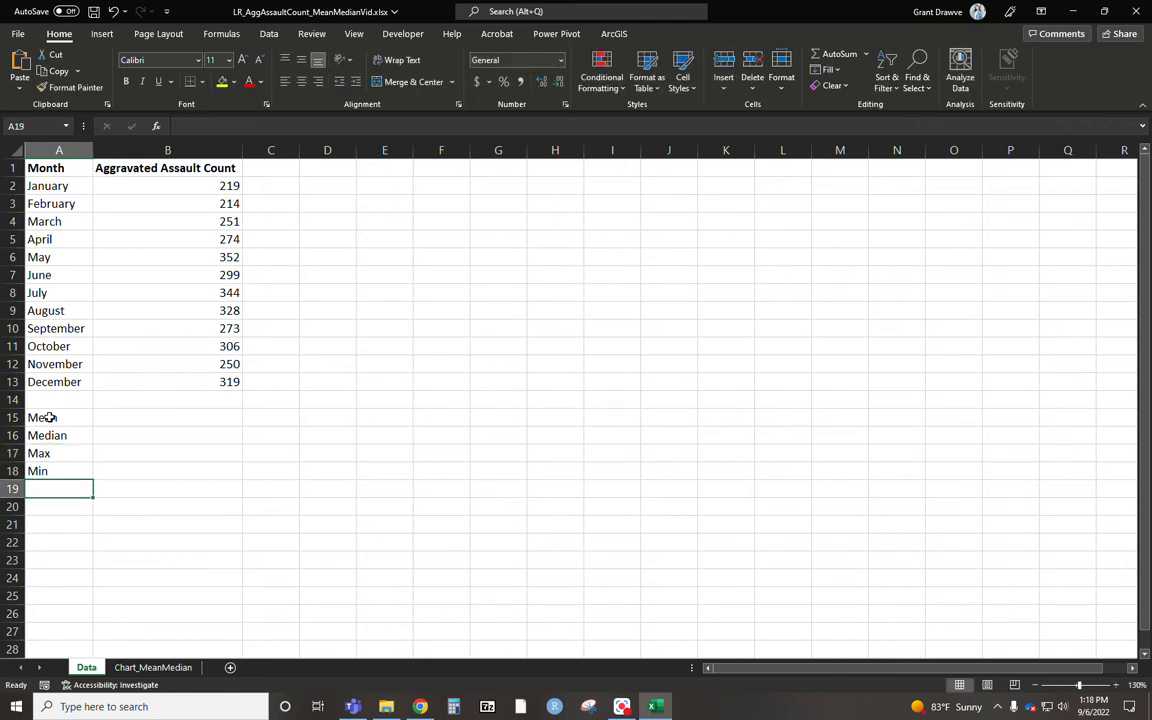
{"action": "type", "text": "Range"}
{"action": "key", "text": "Return"}
Enter the label Standard Deviation in cell A20 and auto-fit column A to its contents.
{"action": "type", "text": "Stand"}
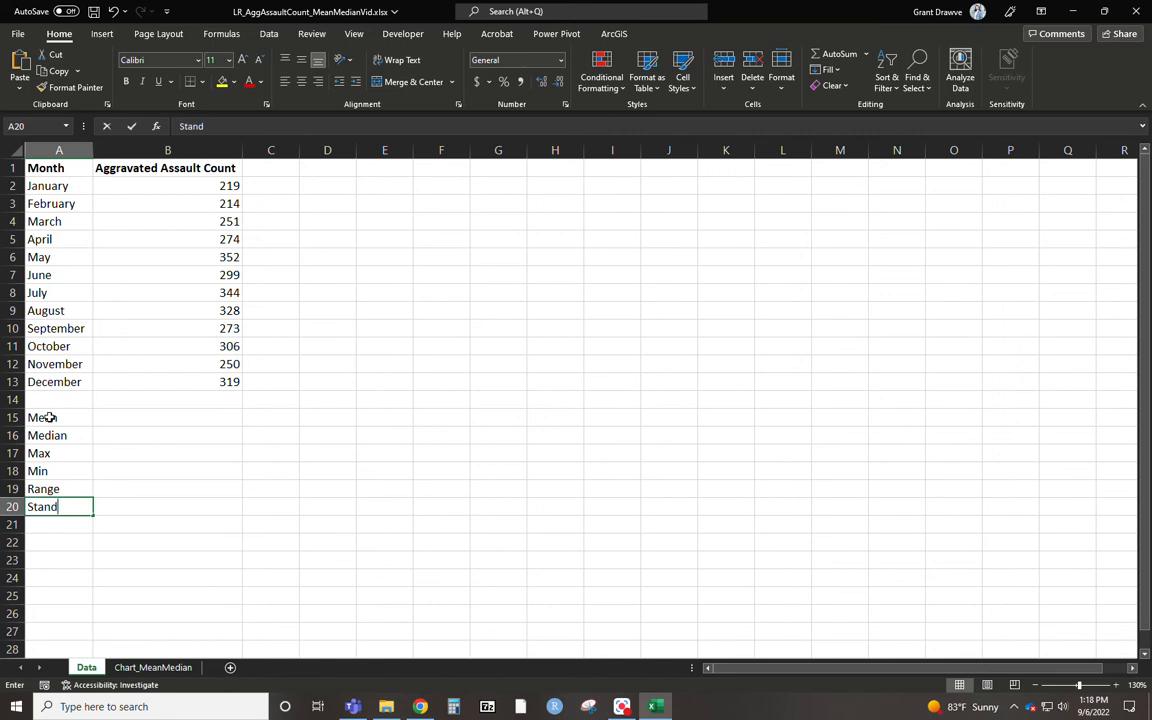
{"action": "type", "text": "ard Deviat"}
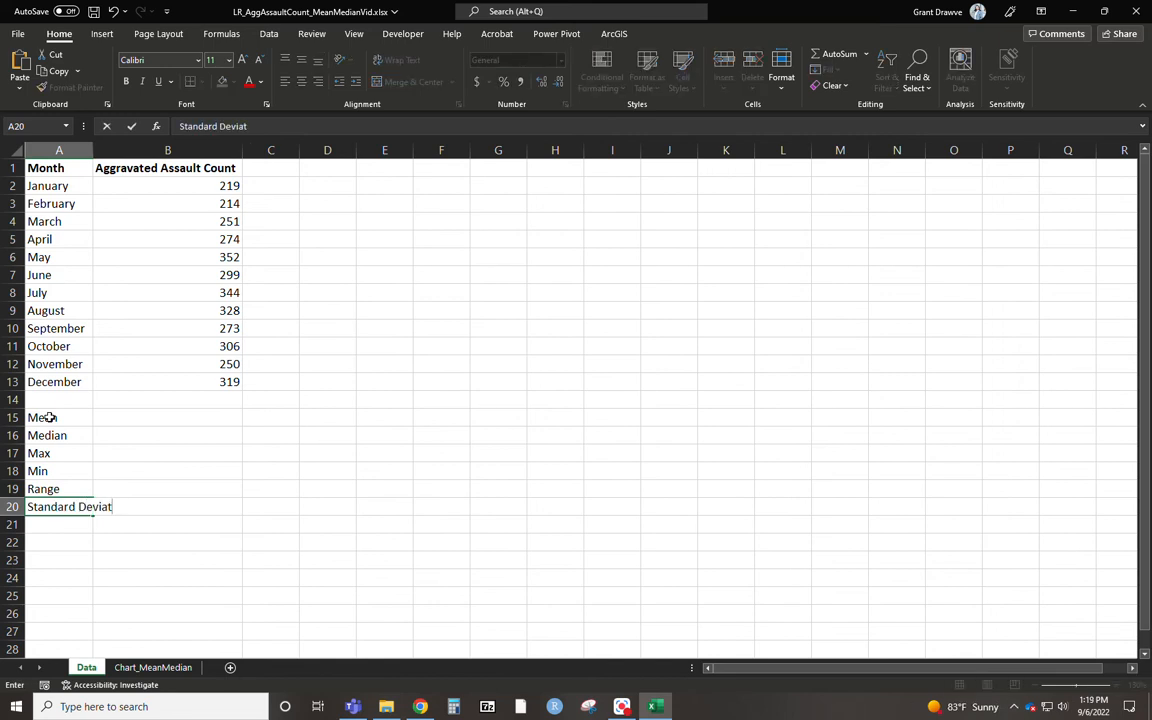
{"action": "type", "text": "o"}
{"action": "key", "text": "BackSpace"}
{"action": "key", "text": "BackSpace"}
{"action": "key", "text": "BackSpace"}
{"action": "key", "text": "BackSpace"}
{"action": "type", "text": "iation"}
{"action": "key", "text": "Return"}
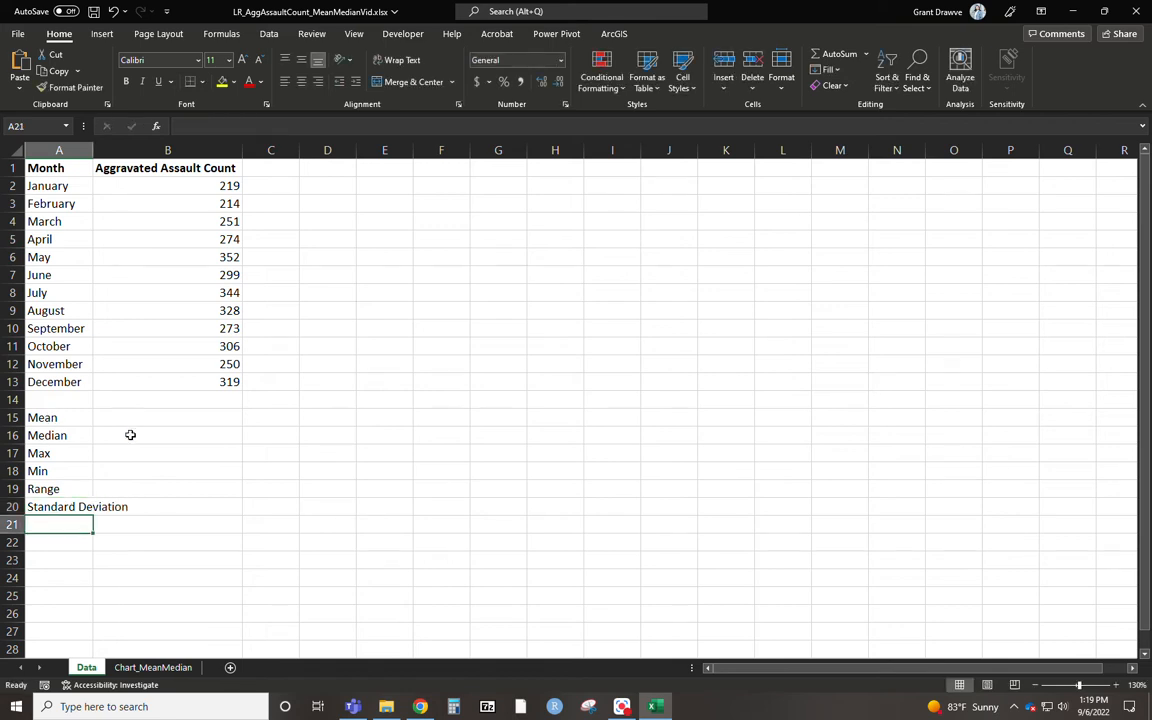
{"action": "left_click", "coordinate": [63, 509]}
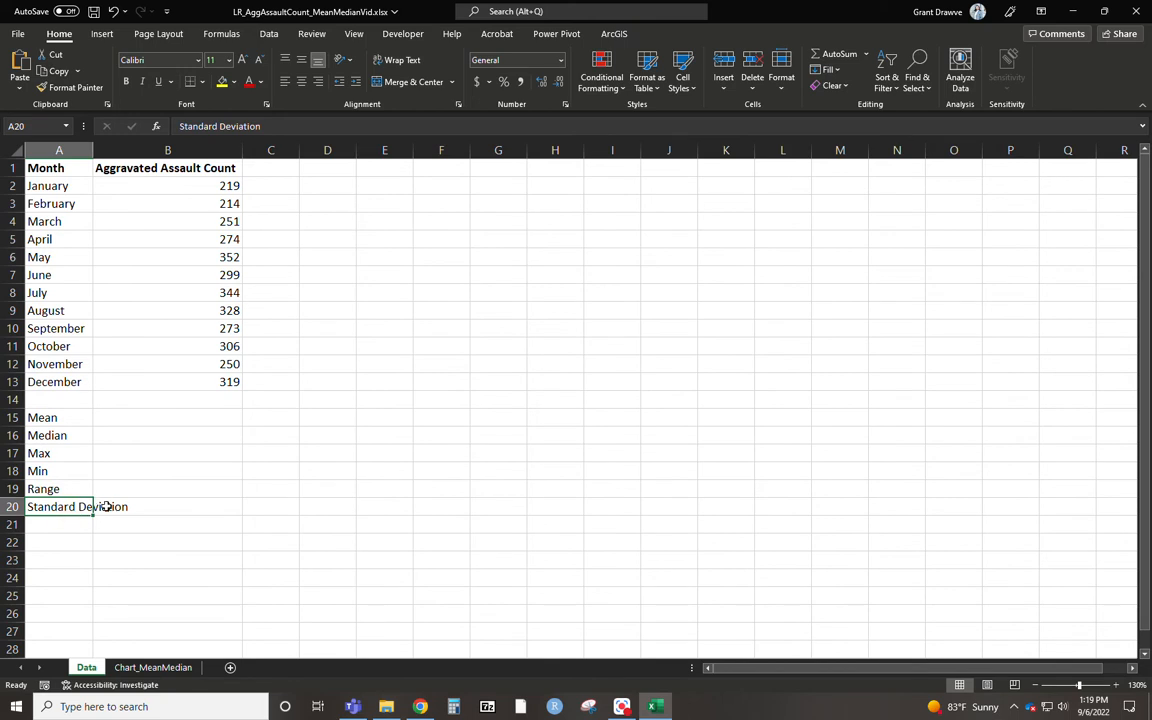
{"action": "double_click", "coordinate": [94, 149]}
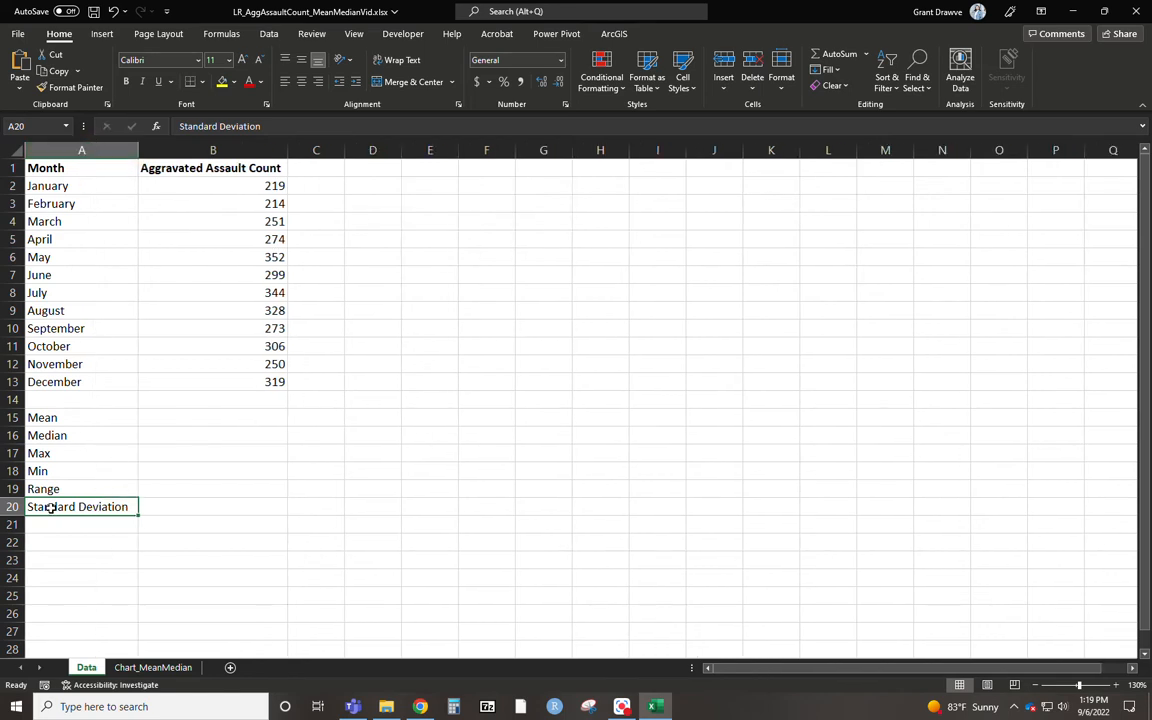
Calculate the mean of the monthly counts in B15 with an AVERAGE formula over B2:B13.
{"action": "left_click", "coordinate": [149, 505]}
{"action": "left_click", "coordinate": [149, 418]}
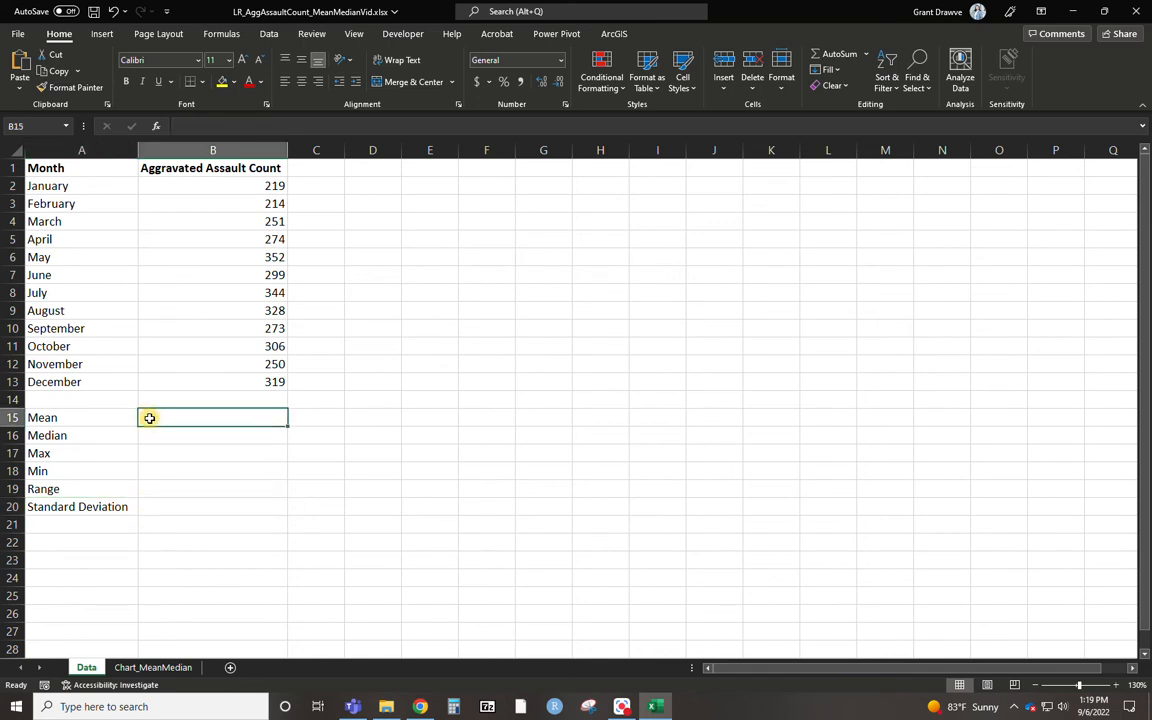
{"action": "type", "text": "=average"}
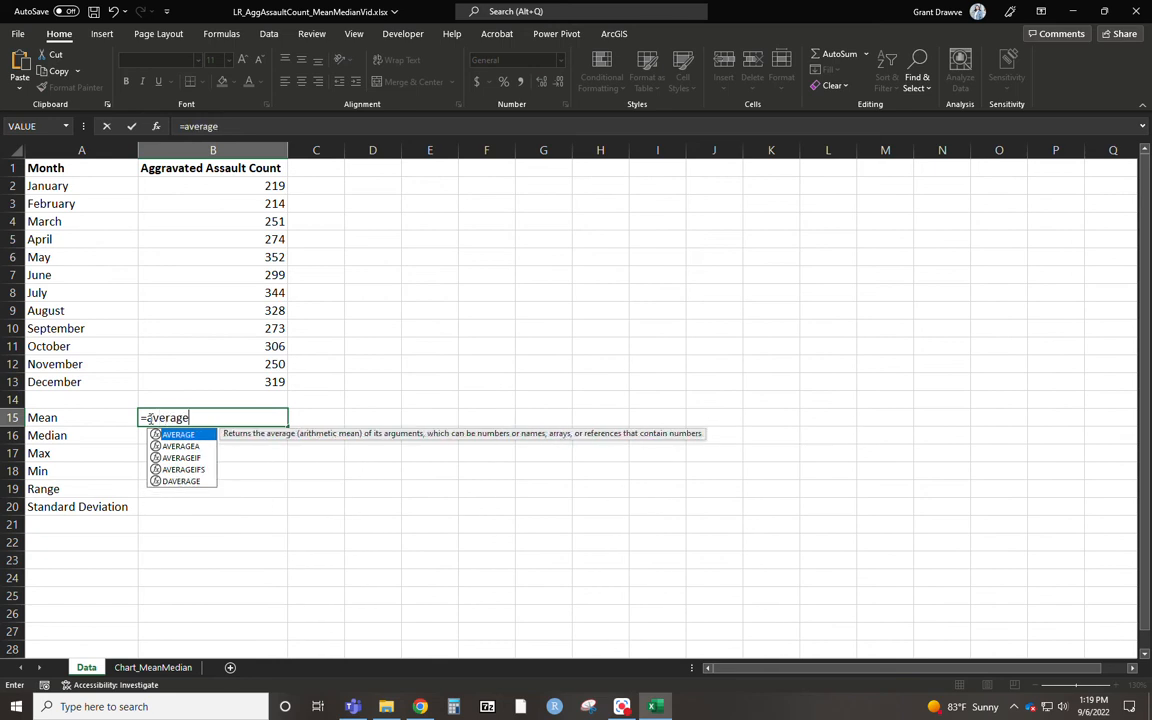
{"action": "type", "text": "("}
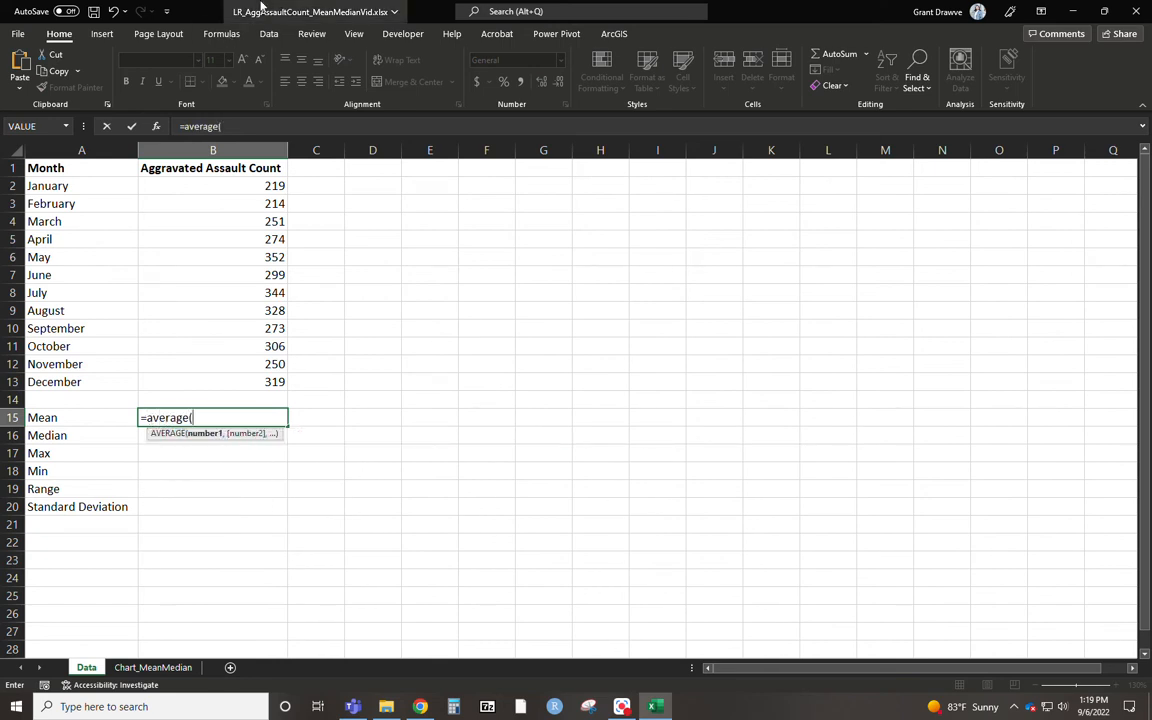
{"action": "left_click_drag", "start_coordinate": [250, 186], "coordinate": [246, 382]}
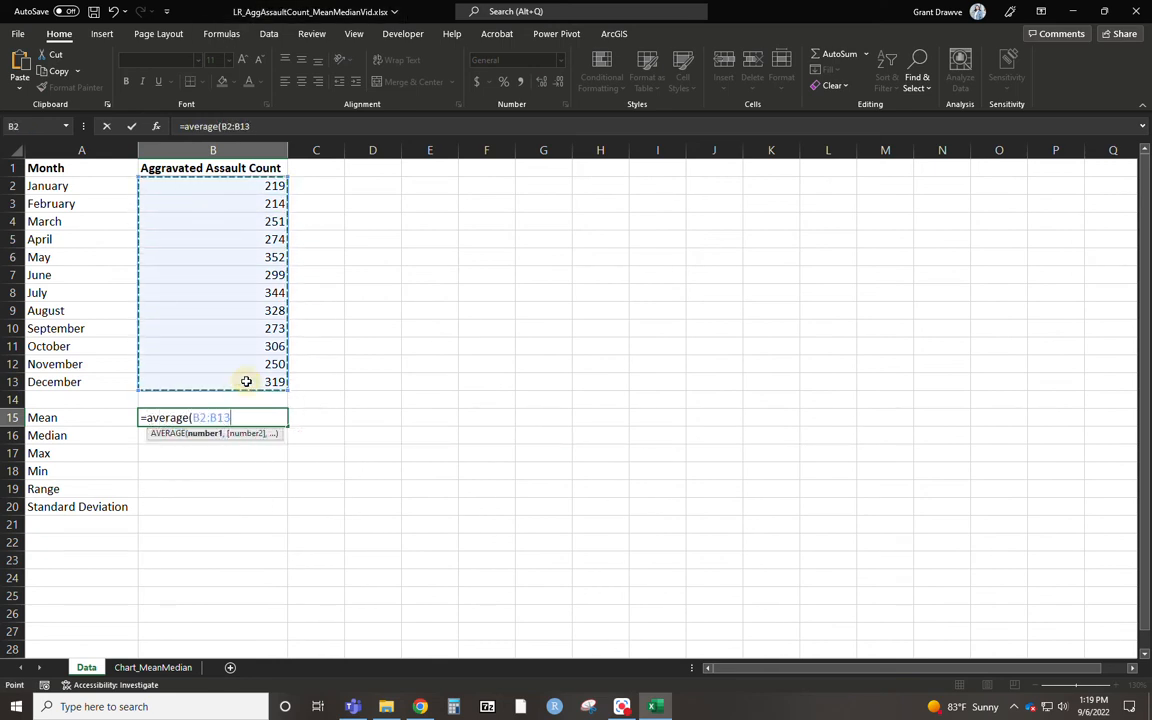
{"action": "key", "text": "Return"}
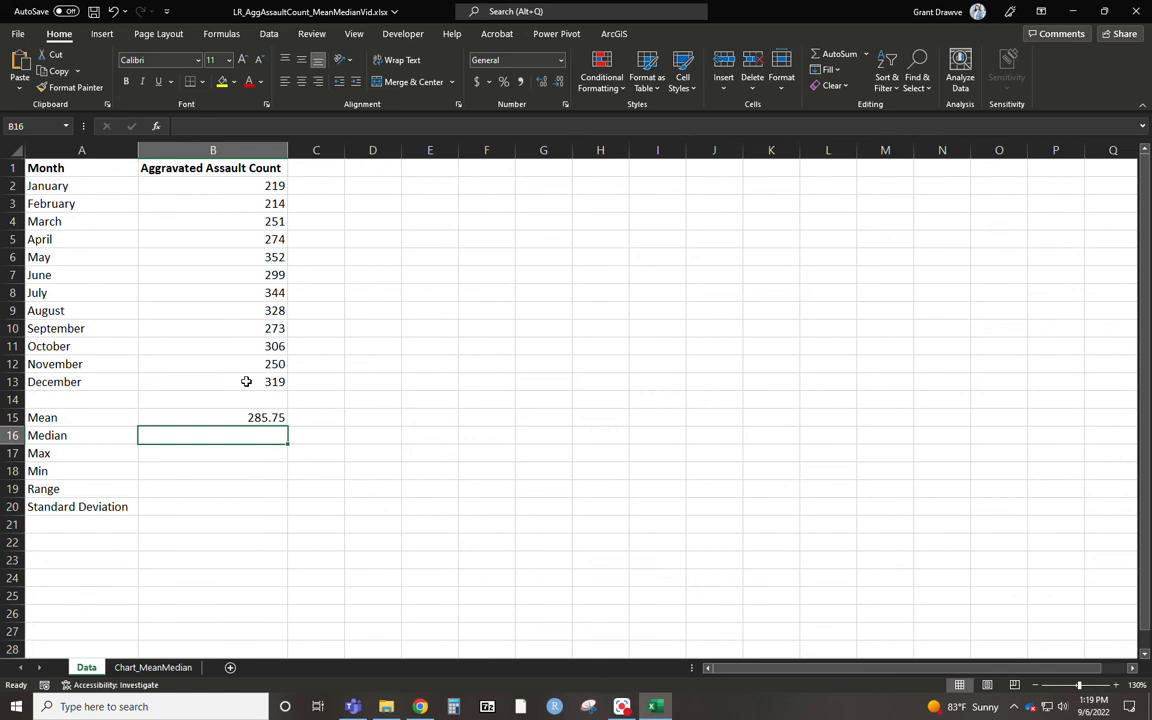
Calculate the median of the monthly counts in B16 with a MEDIAN formula over B2:B13.
{"action": "type", "text": "=median("}
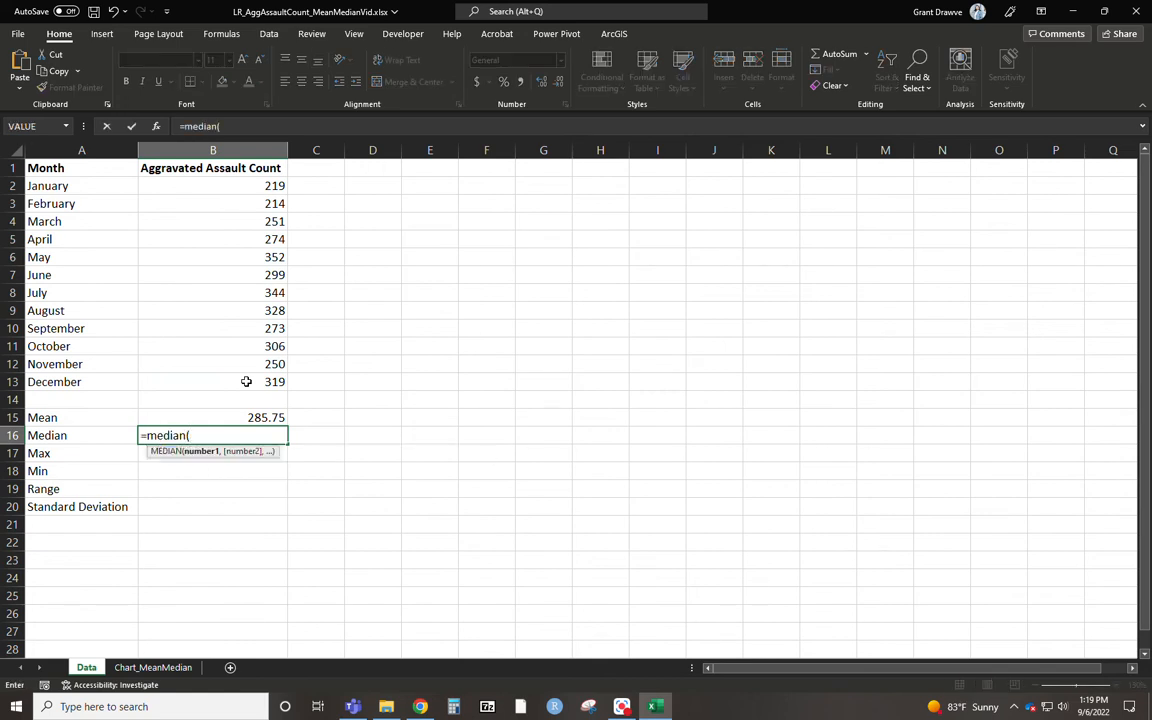
{"action": "left_click_drag", "start_coordinate": [265, 186], "coordinate": [266, 382]}
{"action": "key", "text": "Return"}
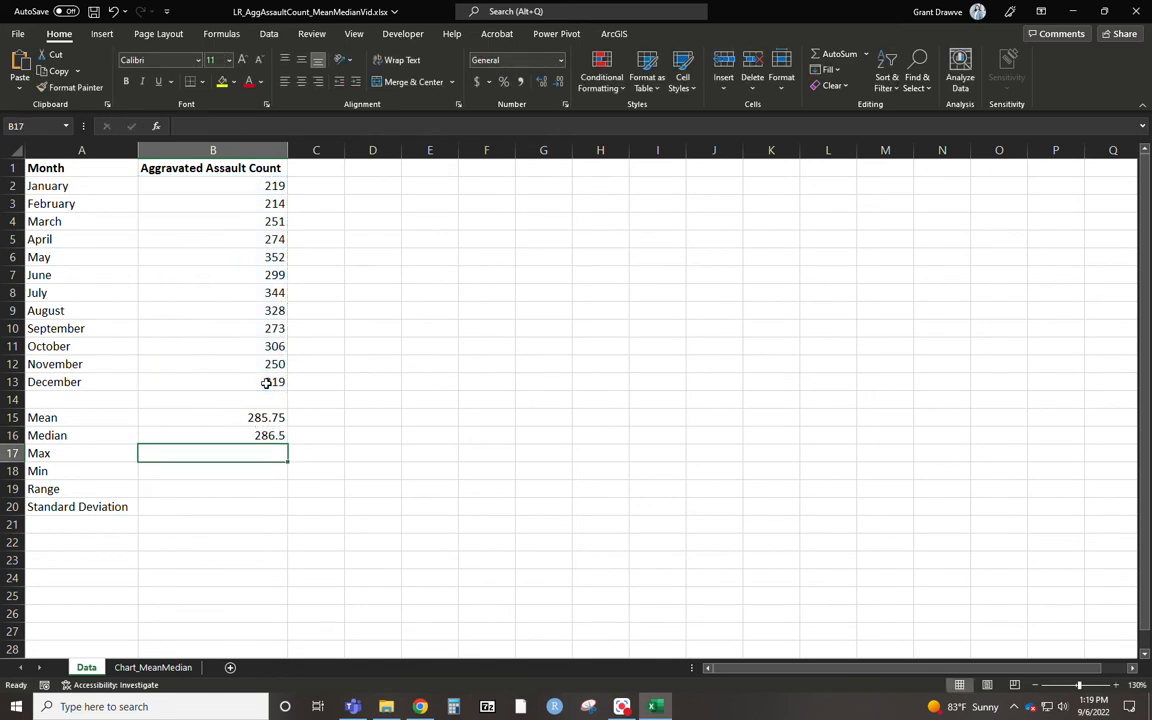
Find the highest monthly count in B17 with a MAX formula over B2:B13.
{"action": "type", "text": "="}
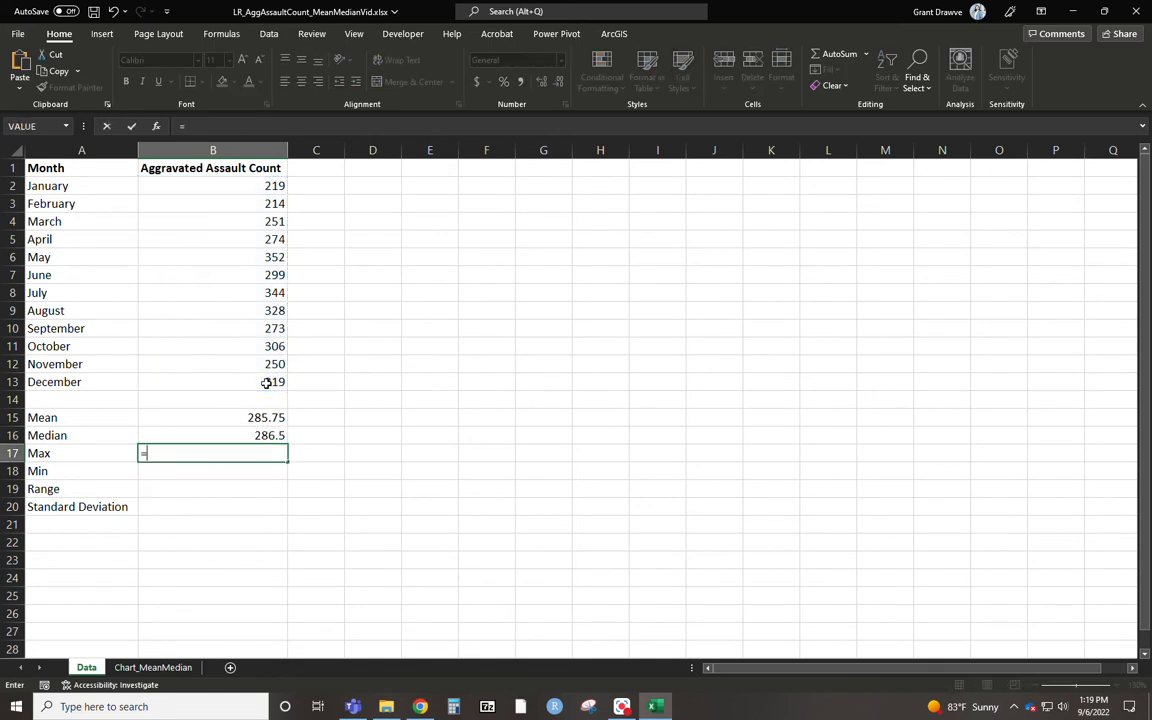
{"action": "type", "text": "max"}
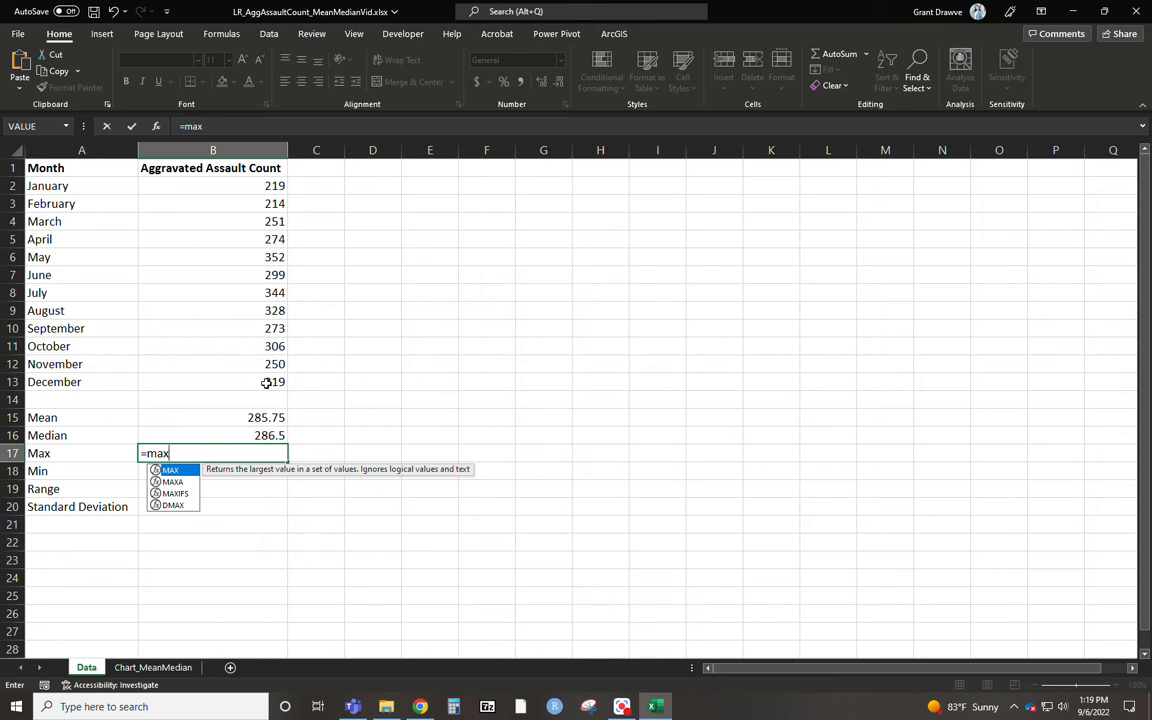
{"action": "type", "text": "("}
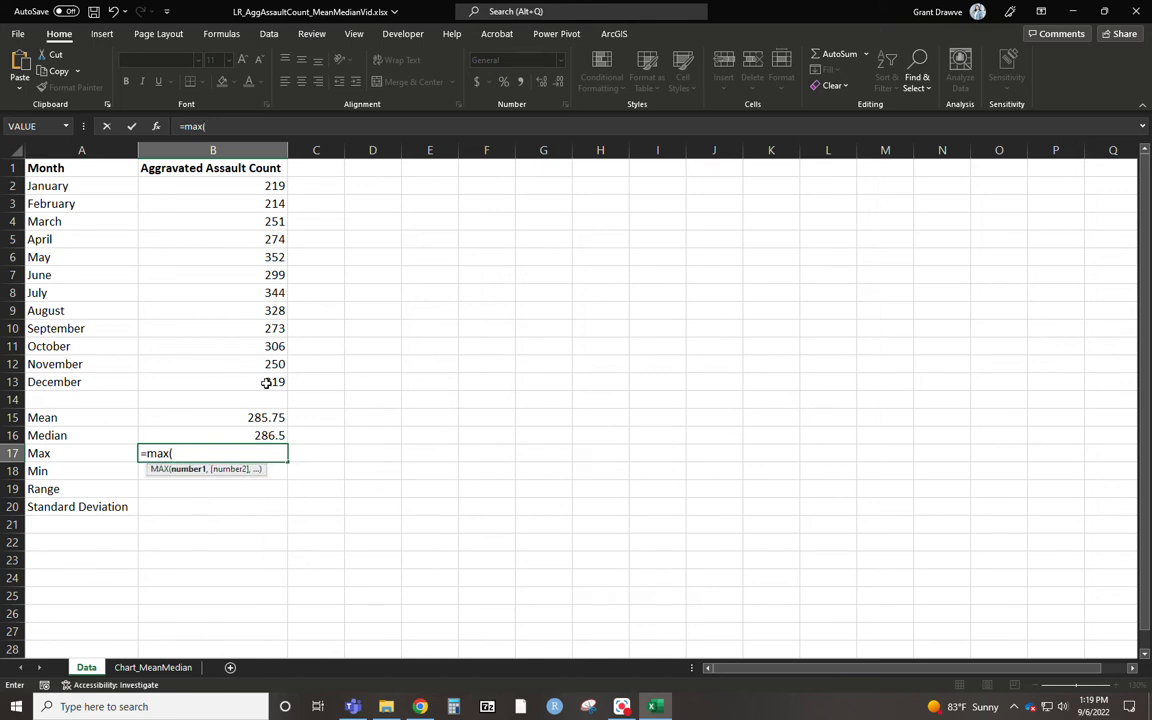
{"action": "left_click_drag", "start_coordinate": [218, 184], "coordinate": [241, 378]}
{"action": "key", "text": "Return"}
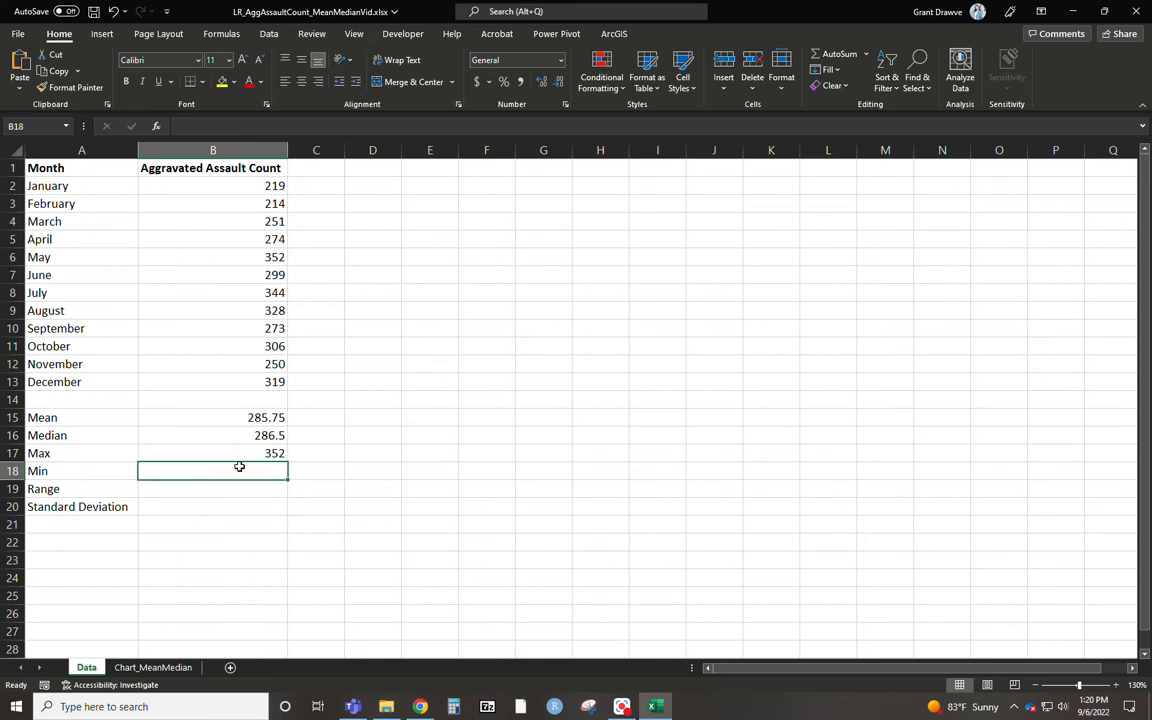
Find the lowest monthly count in B18 with a MIN formula over B2:B13.
{"action": "type", "text": "=="}
{"action": "key", "text": "BackSpace"}
{"action": "type", "text": "min"}
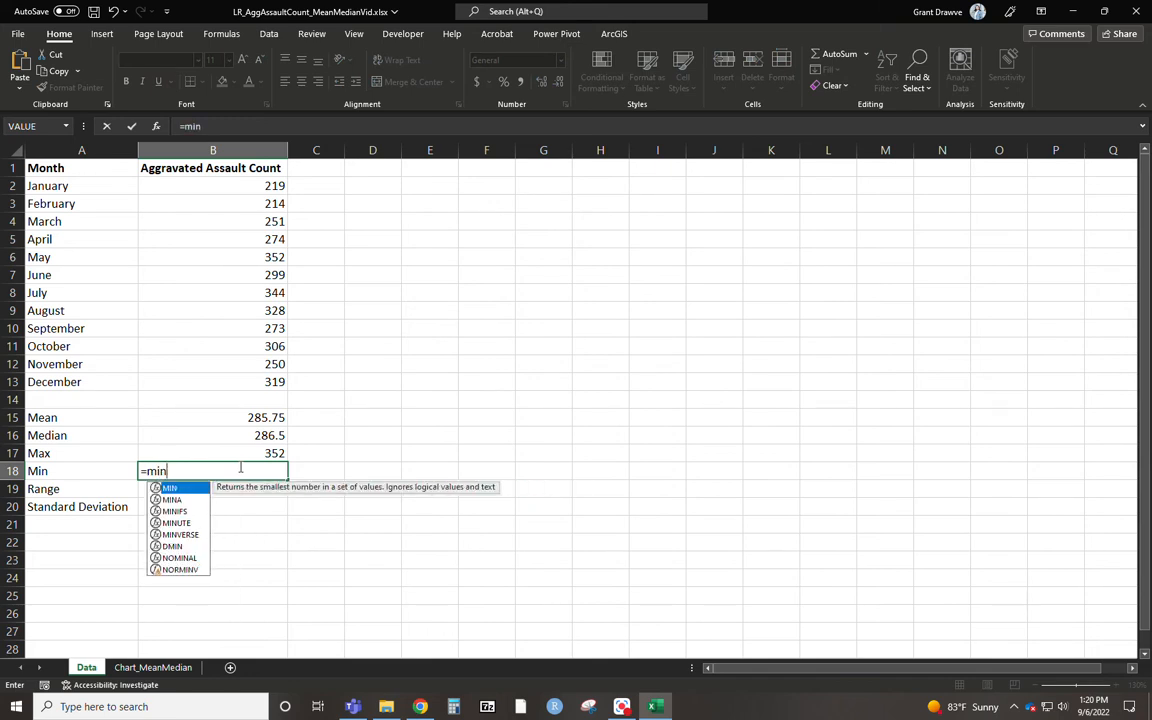
{"action": "type", "text": "("}
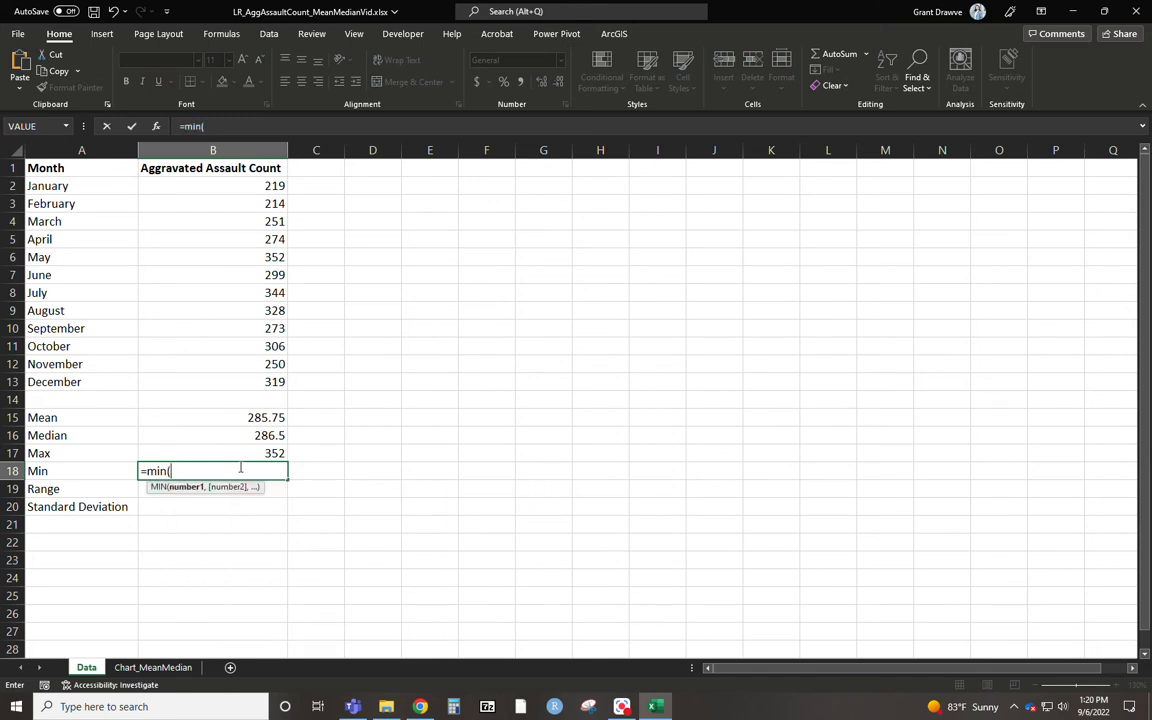
{"action": "left_click_drag", "start_coordinate": [263, 186], "coordinate": [254, 380]}
{"action": "key", "text": "Return"}
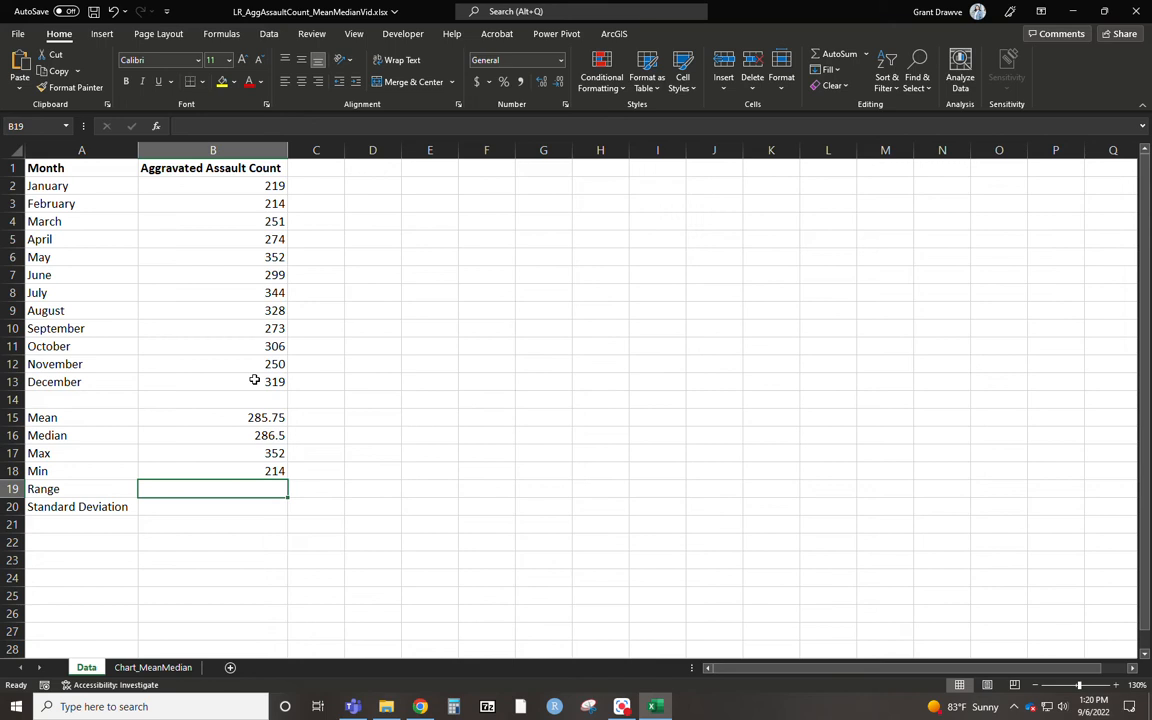
Calculate the range in B19 by subtracting the minimum from the maximum with =B17-B18.
{"action": "type", "text": "="}
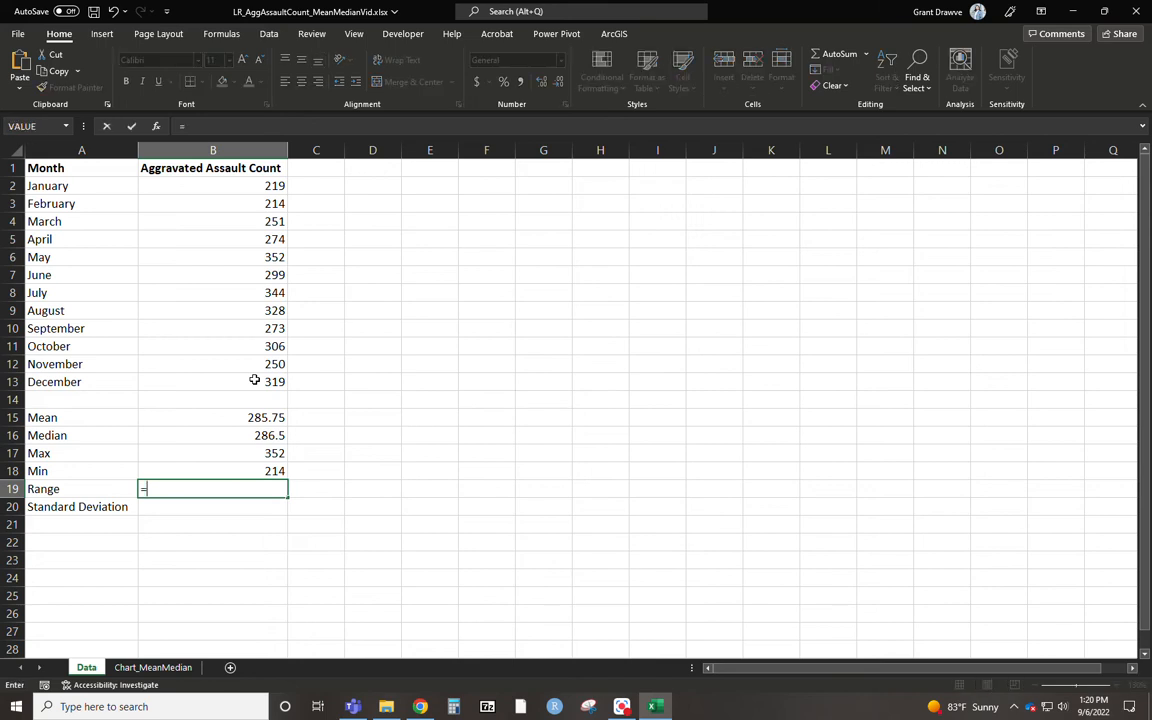
{"action": "left_click", "coordinate": [256, 456]}
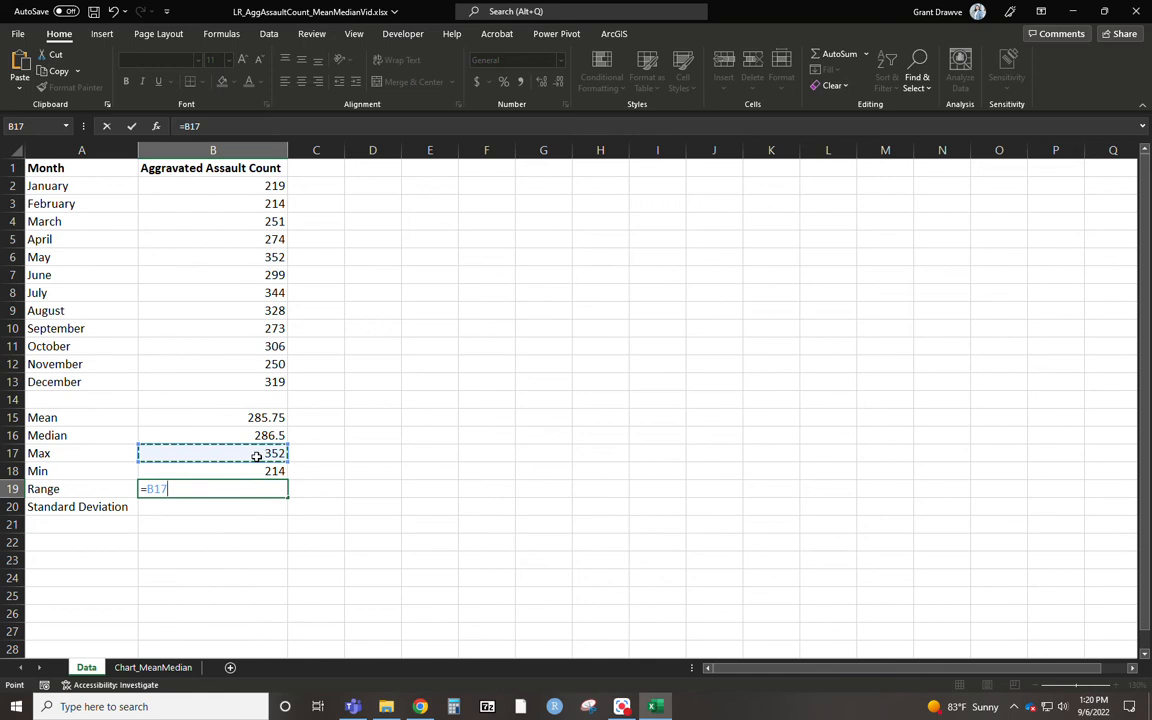
{"action": "type", "text": "--"}
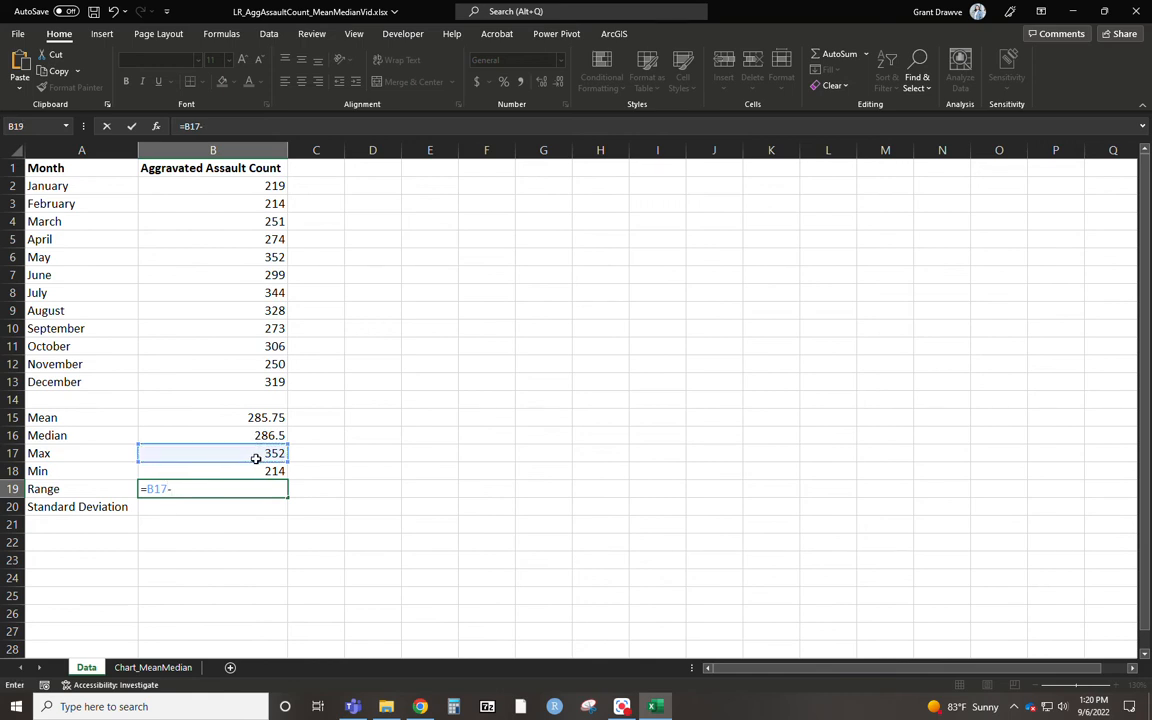
{"action": "left_click", "coordinate": [250, 471]}
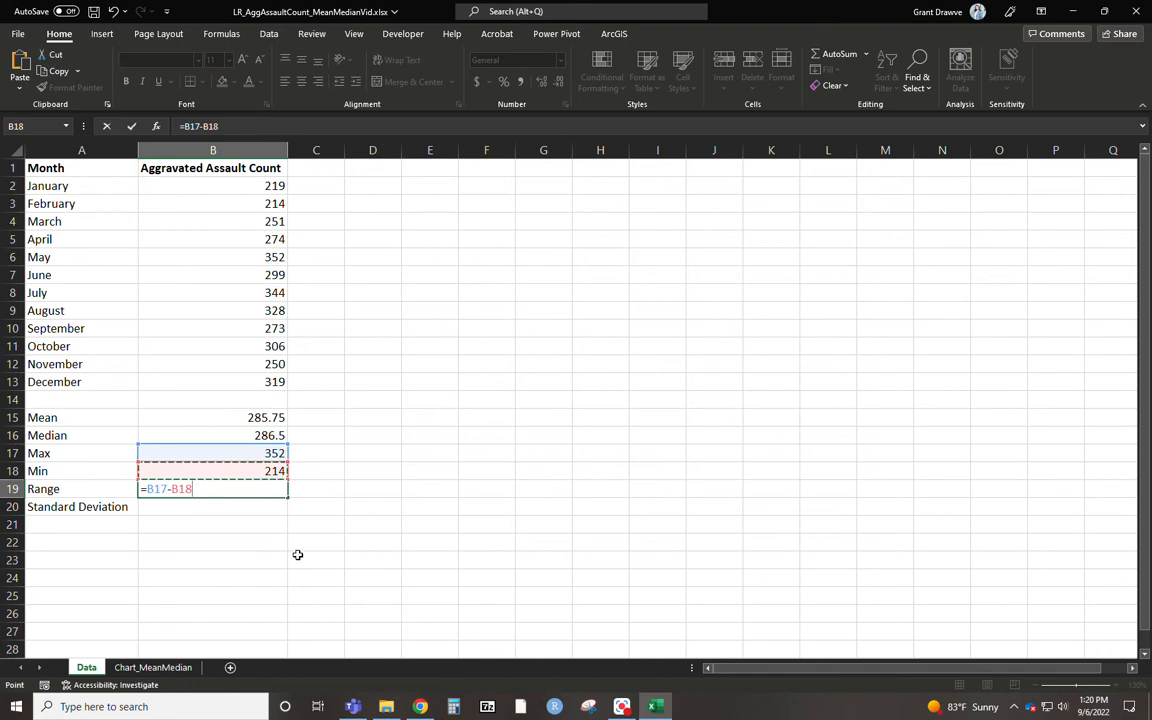
{"action": "key", "text": "Return"}
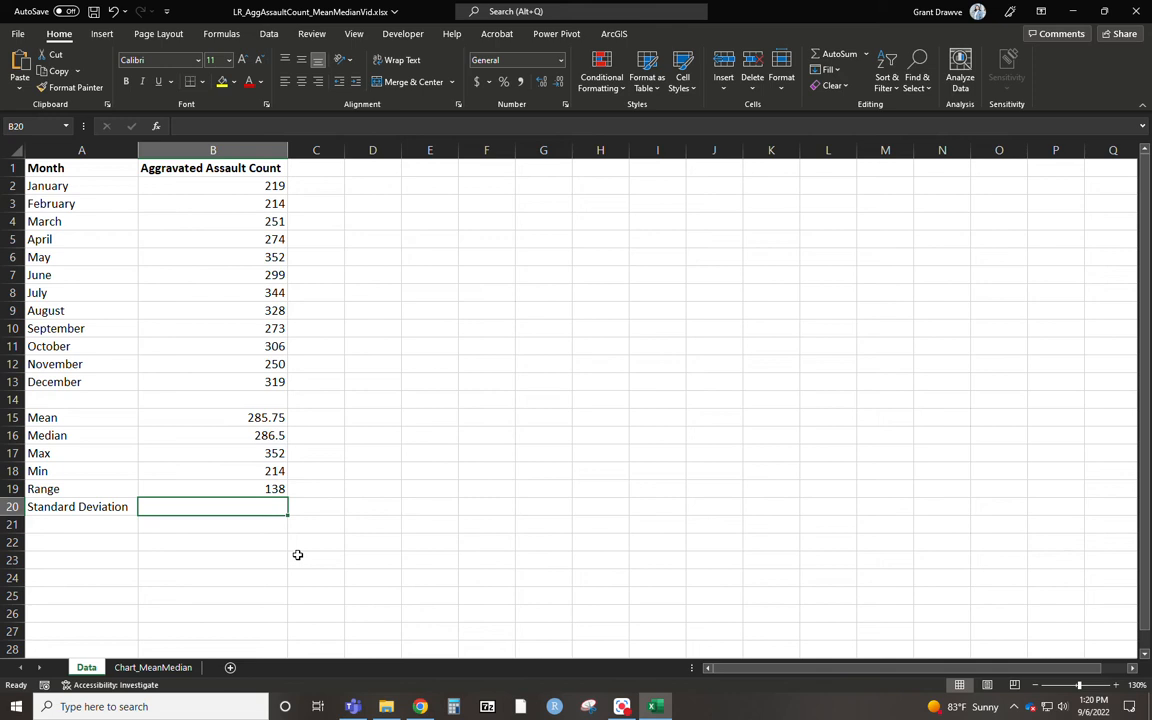
Calculate the sample standard deviation of the monthly counts in B20 with =STDEV.S(B2:B13).
{"action": "type", "text": "="}
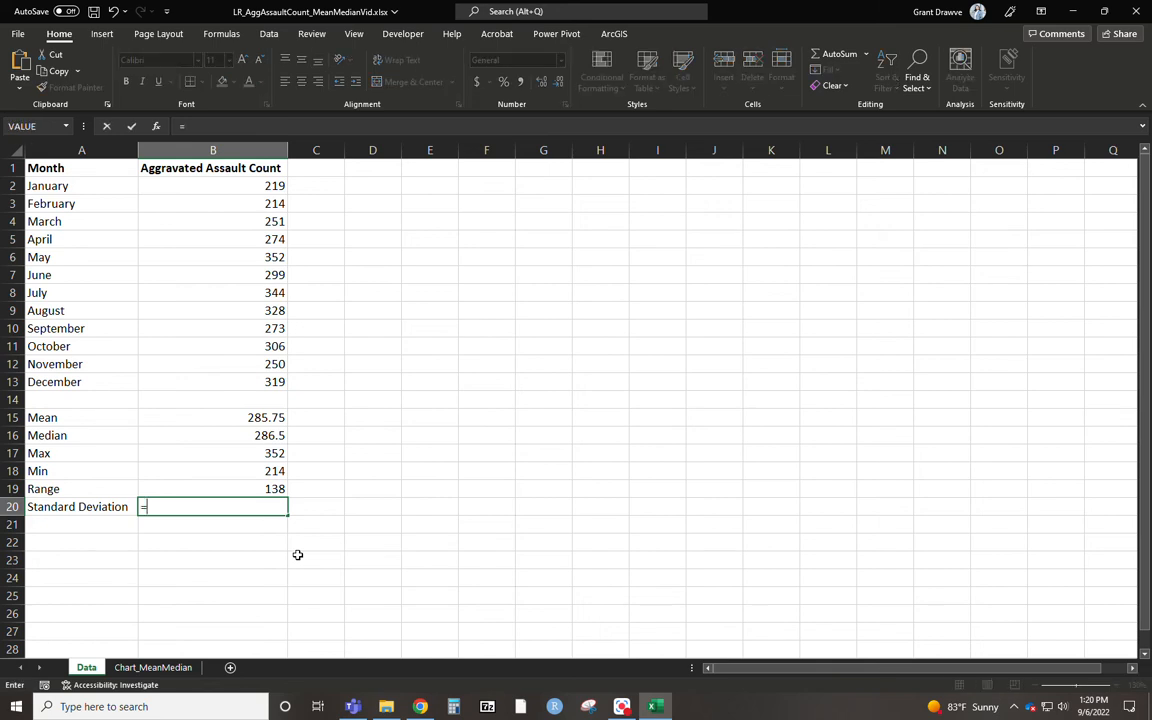
{"action": "type", "text": "st"}
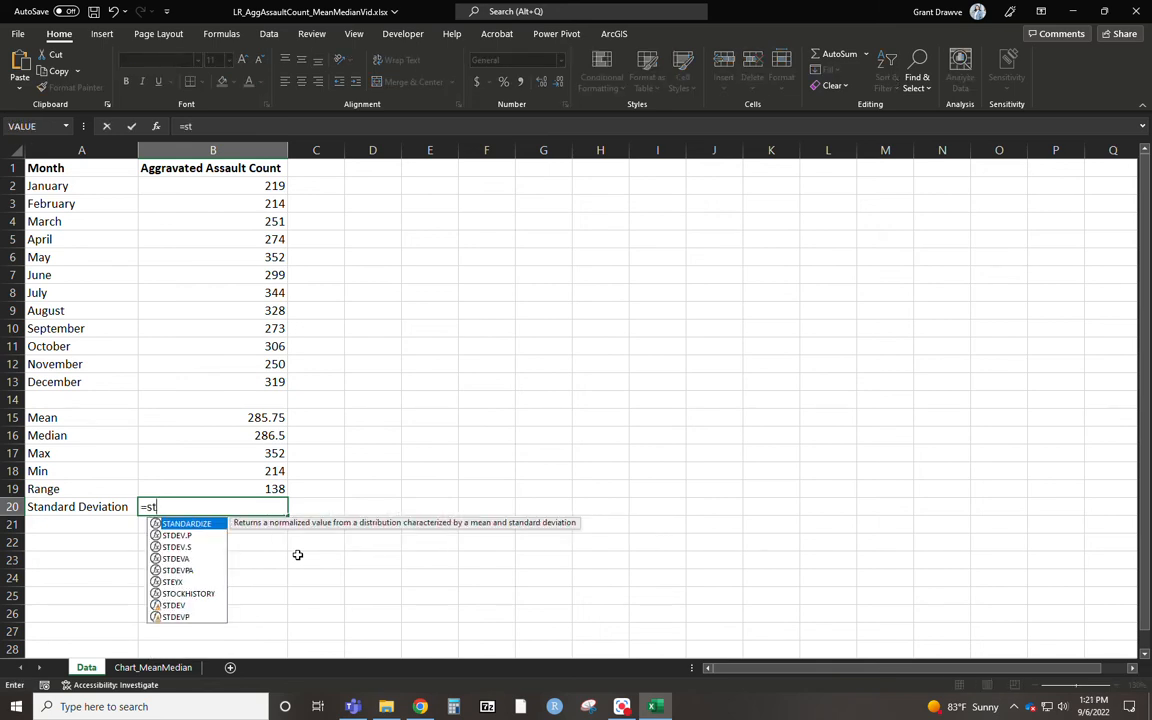
{"action": "type", "text": "dev"}
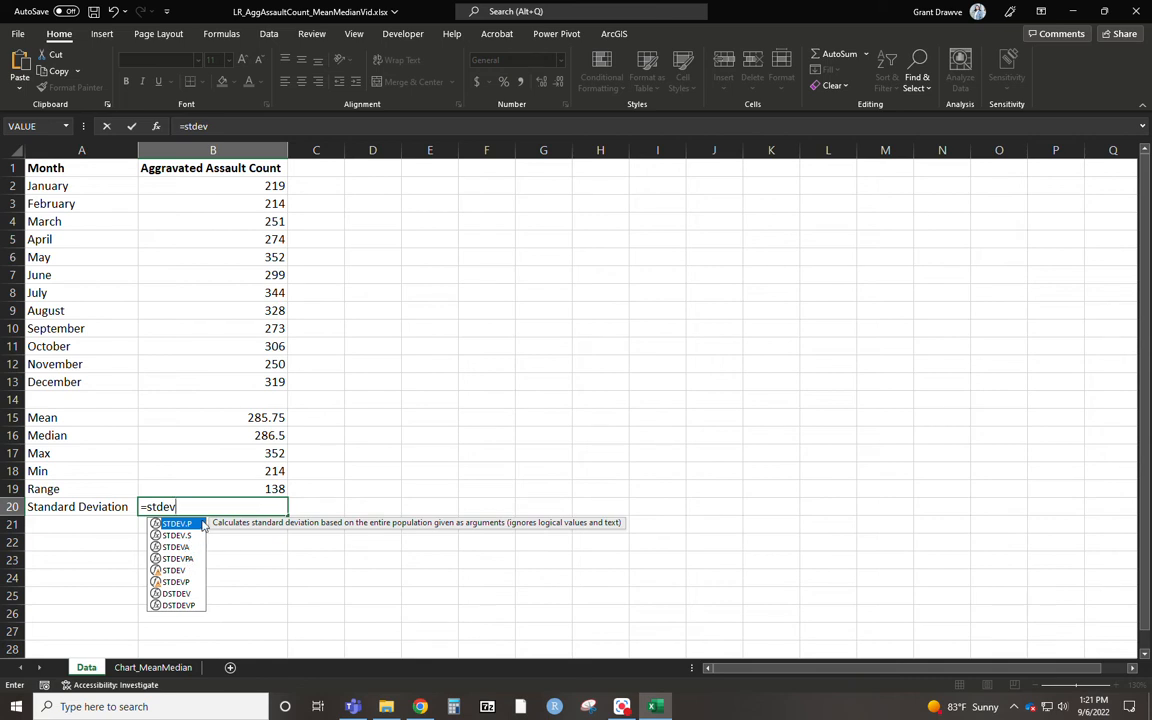
{"action": "type", "text": ".s"}
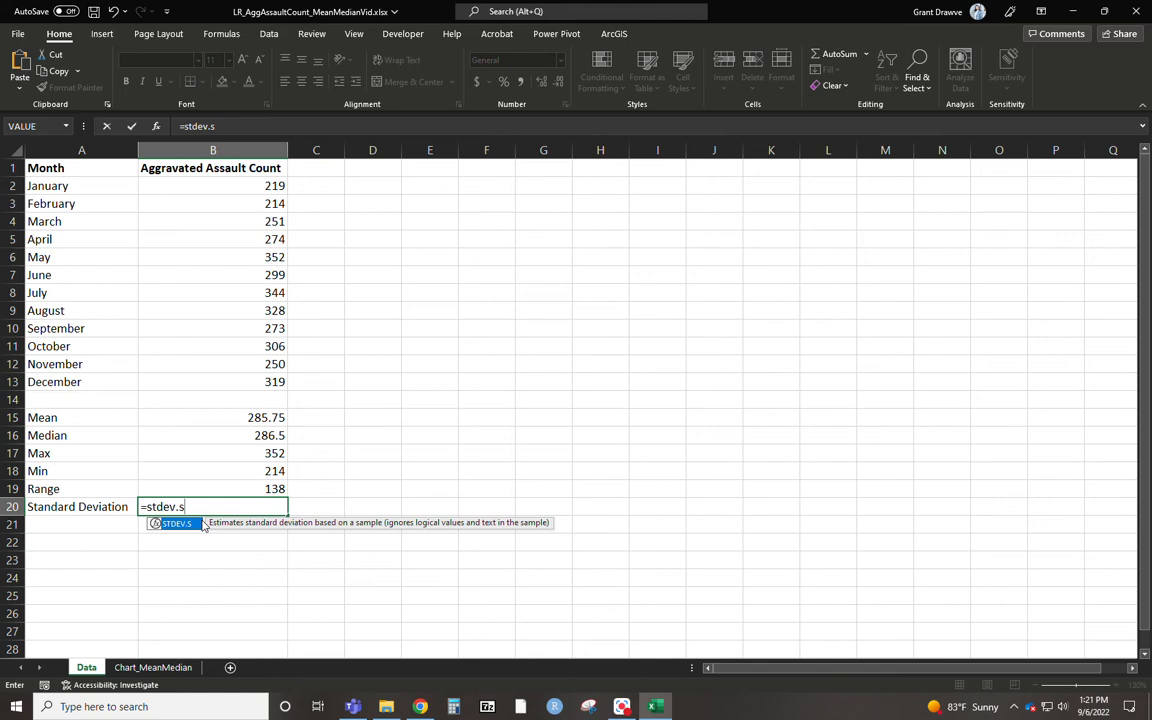
{"action": "type", "text": "("}
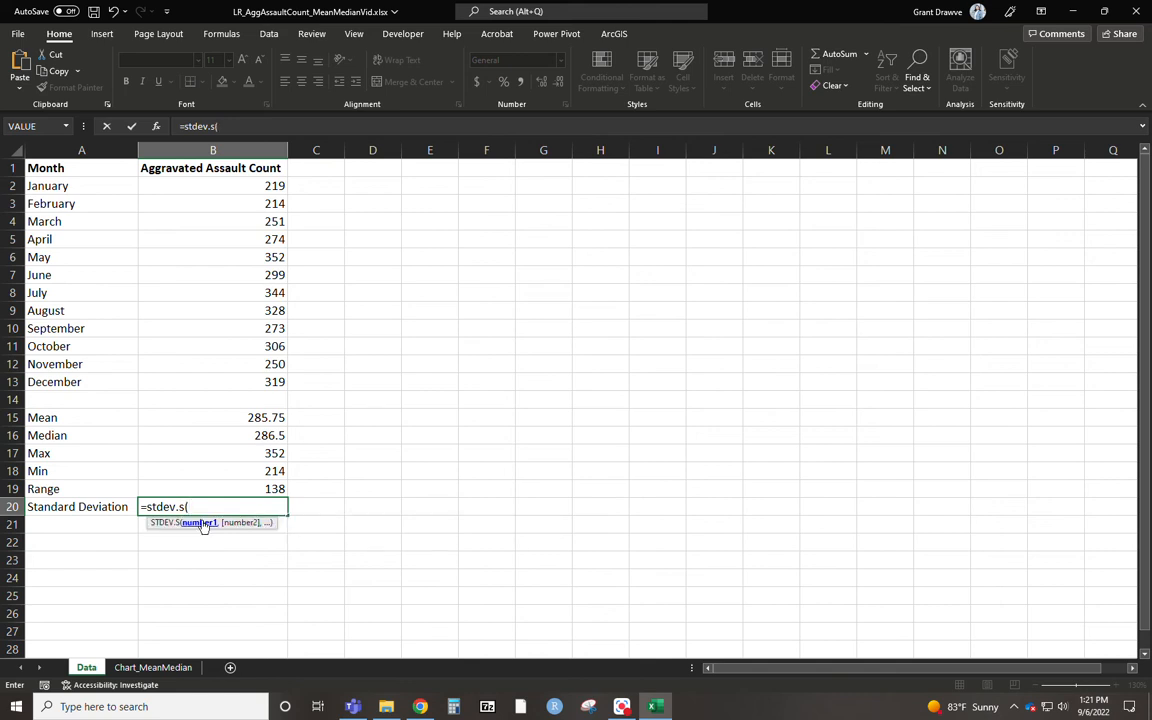
{"action": "left_click_drag", "start_coordinate": [270, 185], "coordinate": [254, 375]}
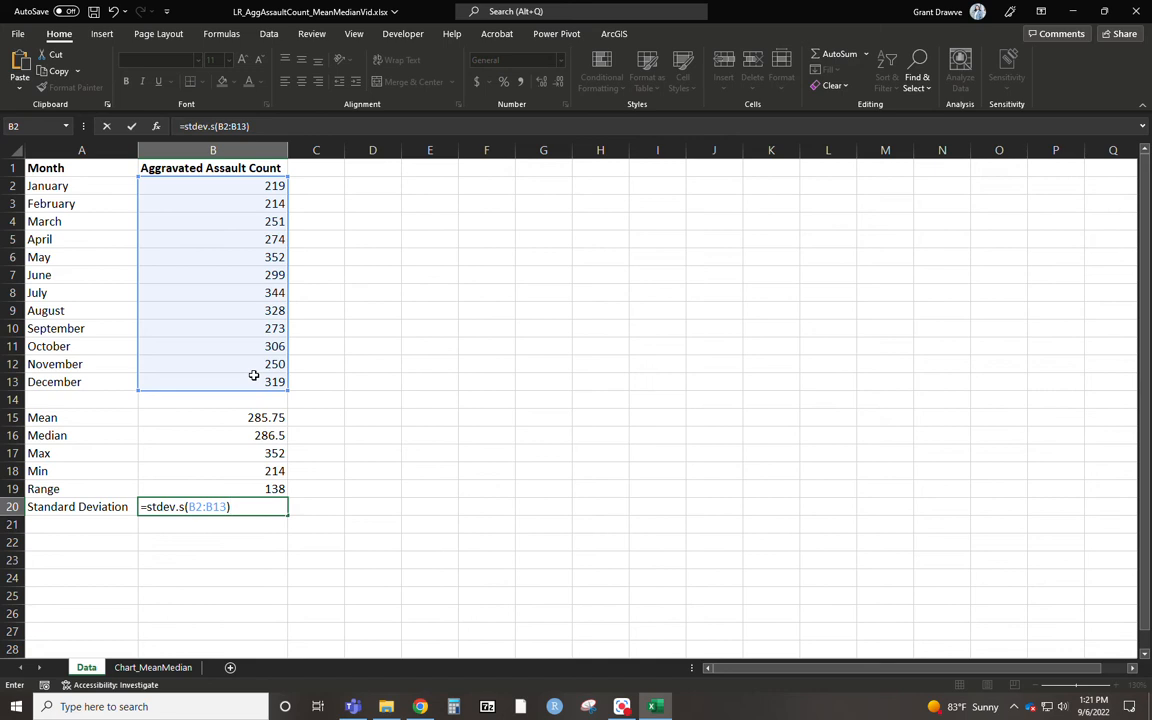
{"action": "key", "text": "Return"}
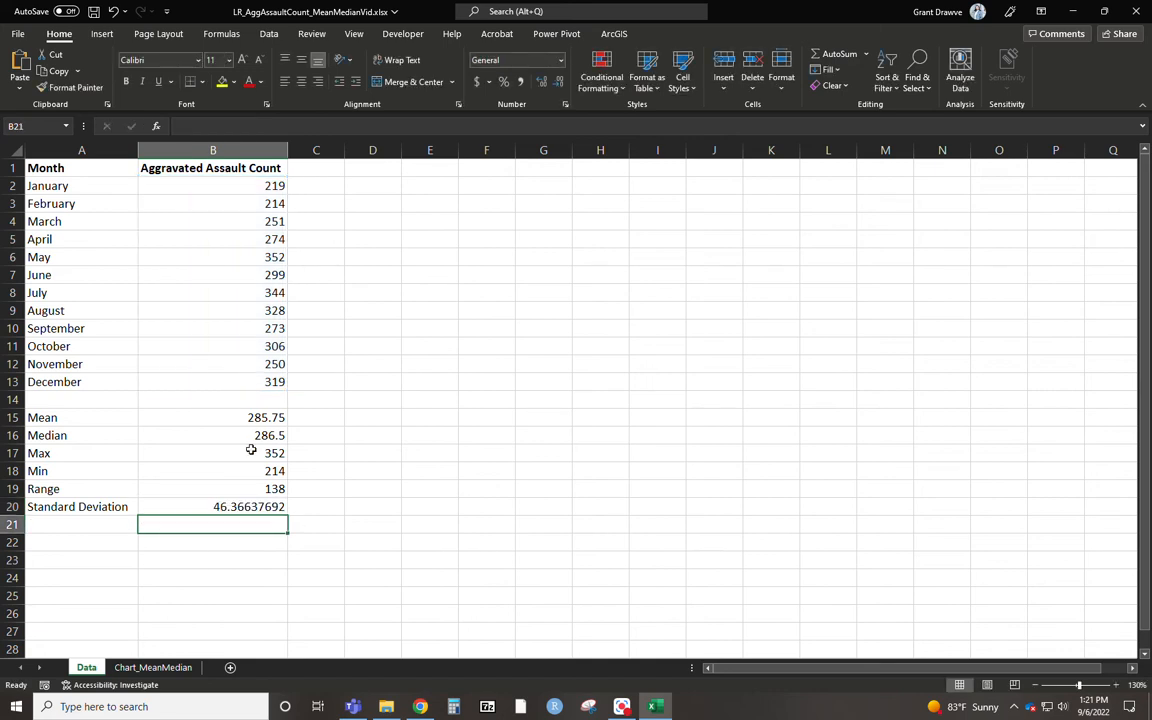
Format the standard deviation in B20 to show two decimal places.
{"action": "left_click", "coordinate": [255, 507]}
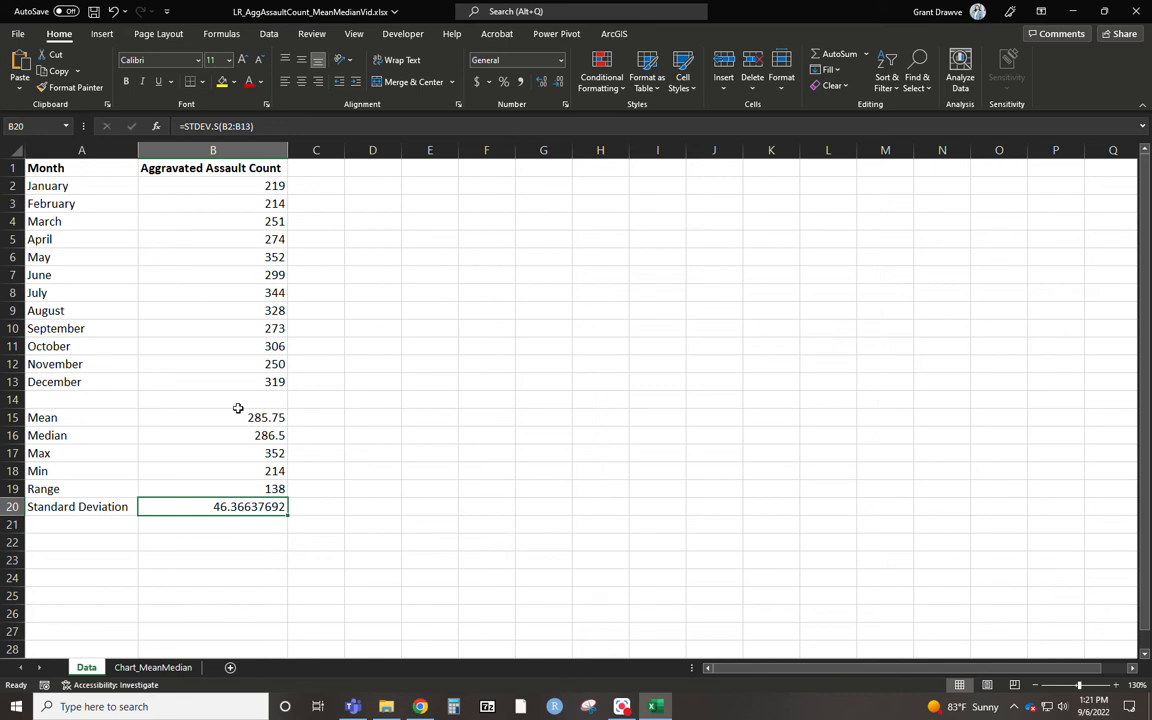
{"action": "left_click", "coordinate": [229, 529]}
{"action": "left_click", "coordinate": [232, 507]}
{"action": "left_click", "coordinate": [557, 87]}
{"action": "left_click", "coordinate": [557, 87]}
{"action": "left_click", "coordinate": [557, 87]}
{"action": "left_click", "coordinate": [557, 87]}
{"action": "left_click", "coordinate": [557, 87]}
{"action": "left_click", "coordinate": [557, 87]}
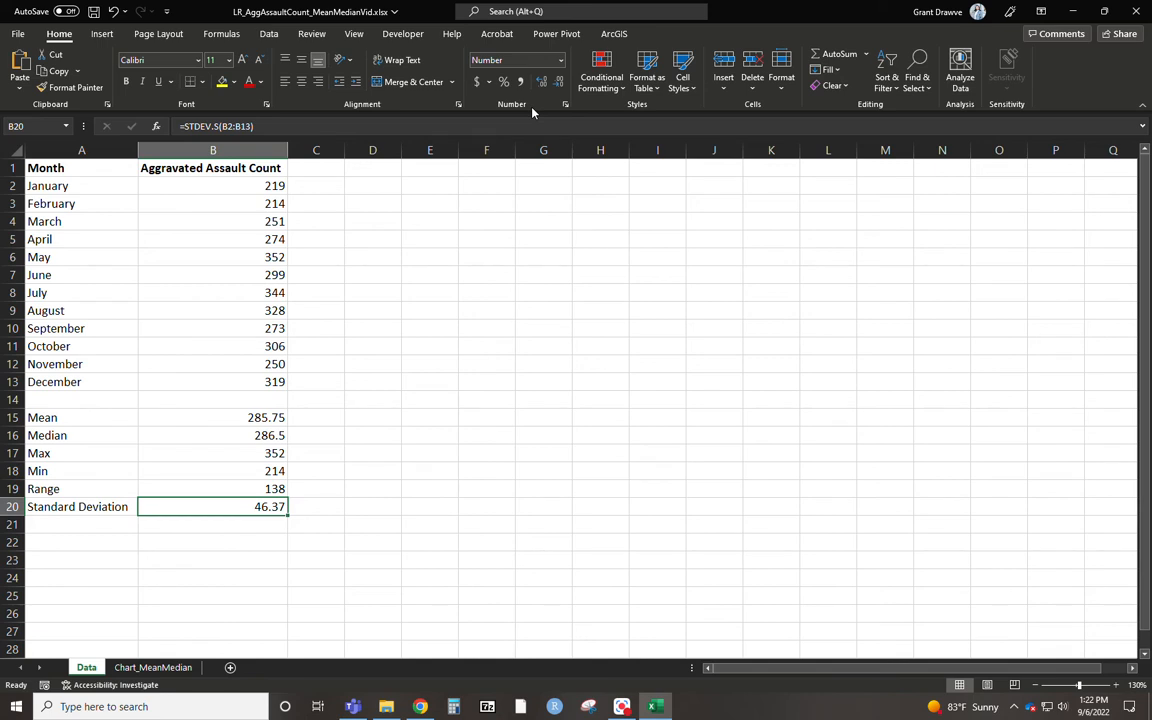
{"action": "left_click", "coordinate": [375, 417]}
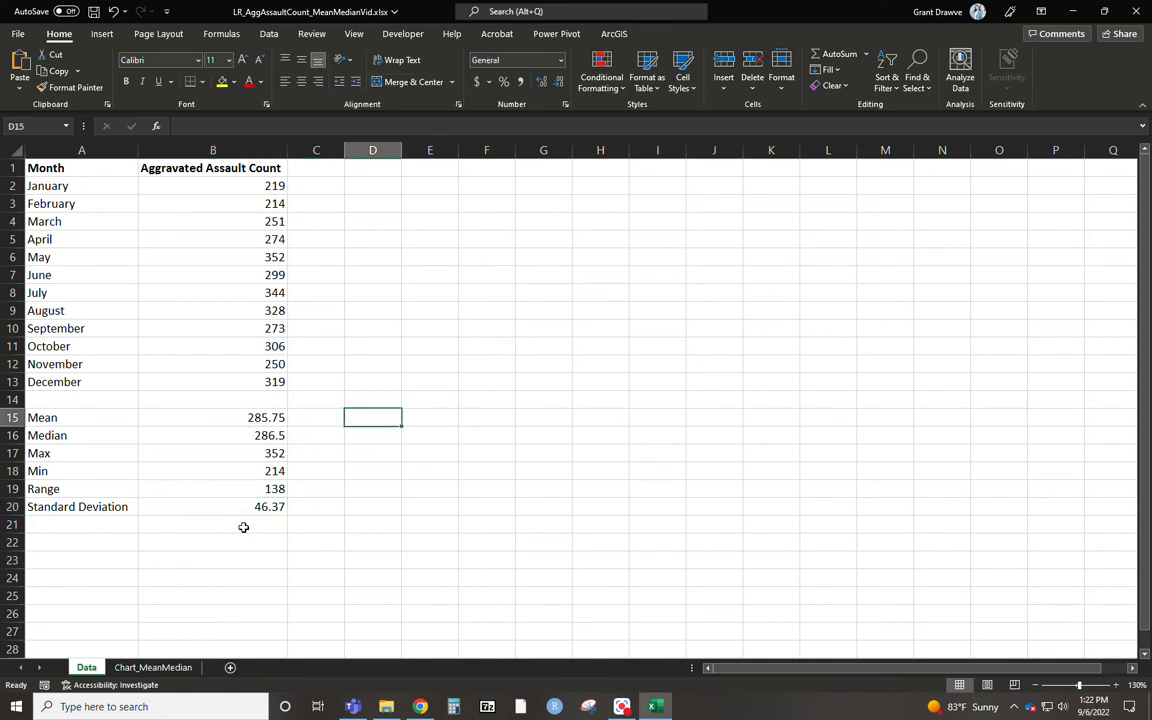
Label A22 "Below Mean" and A23 "Above Mean" beneath the statistics.
{"action": "left_click", "coordinate": [101, 544]}
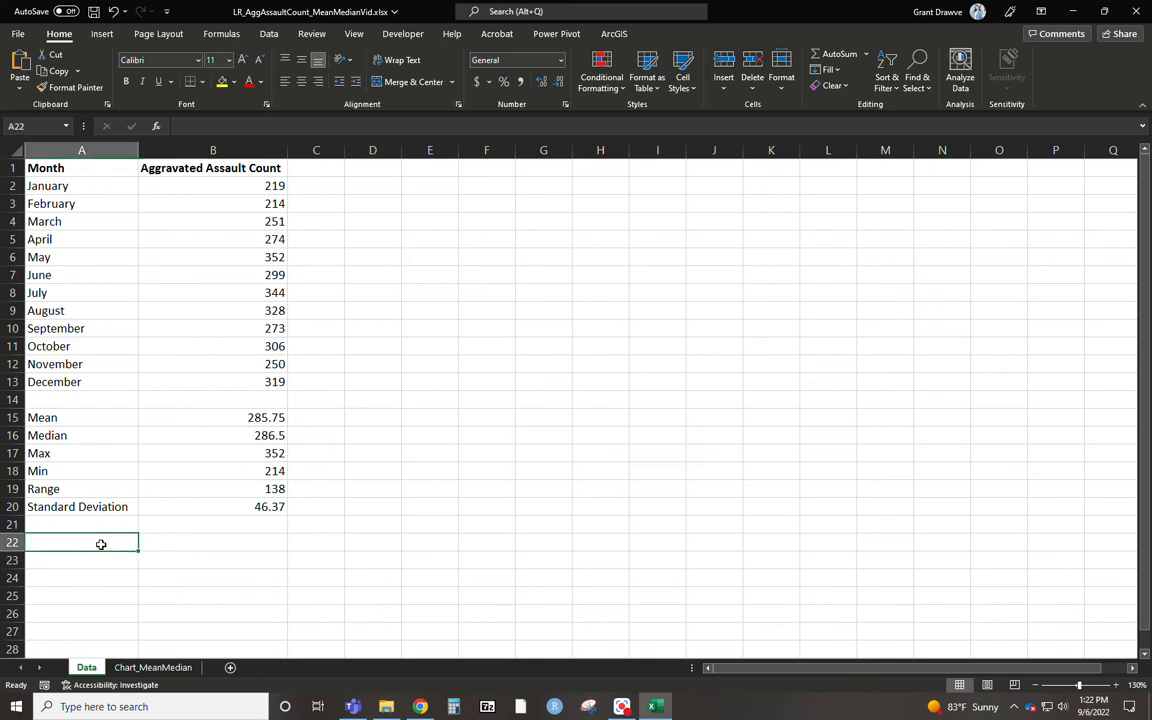
{"action": "type", "text": "Below Me"}
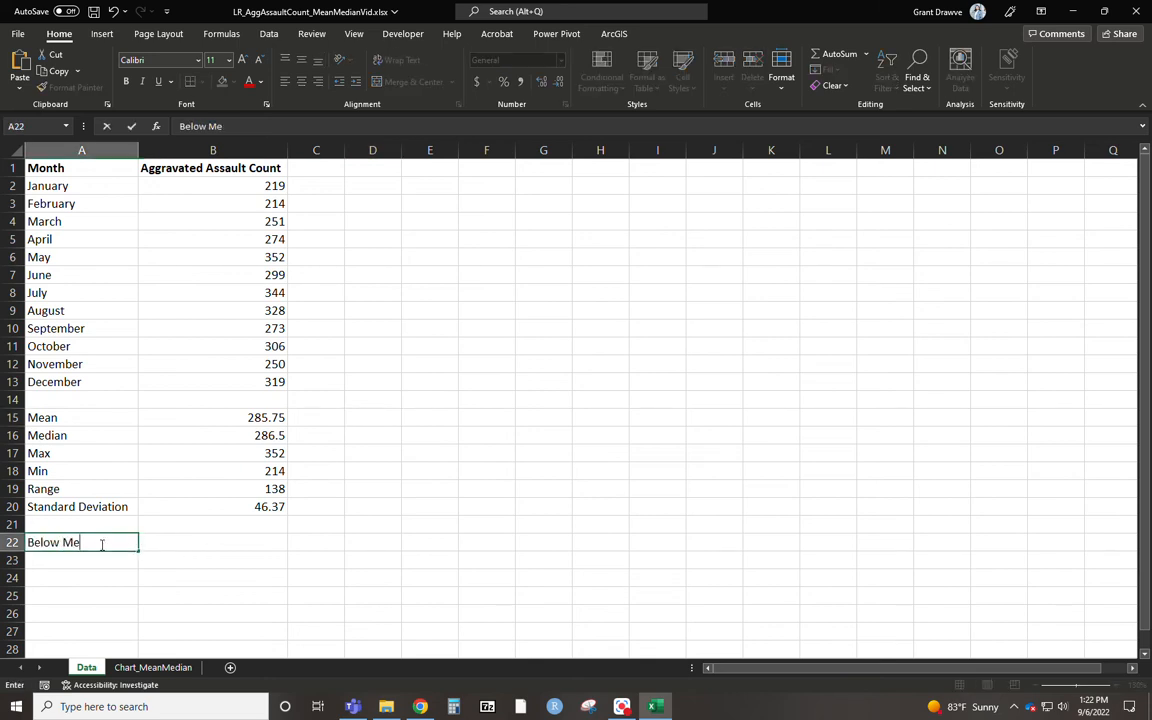
{"action": "type", "text": "an"}
{"action": "key", "text": "Return"}
{"action": "type", "text": "Above Mean"}
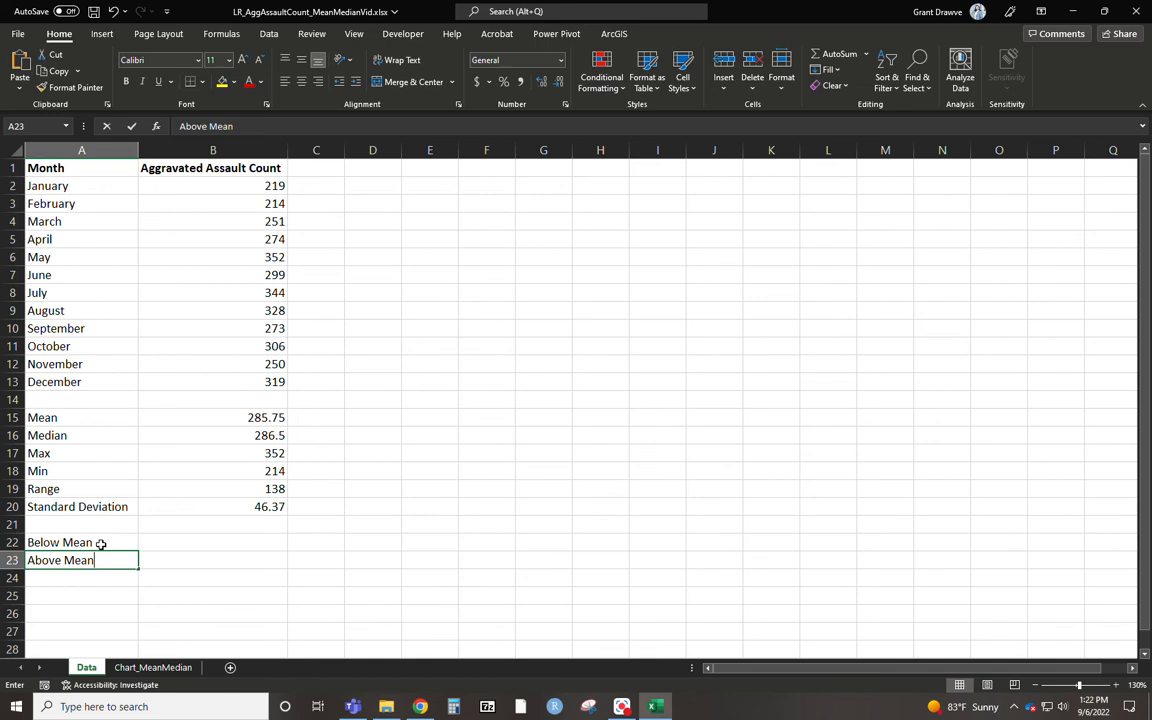
Calculate one standard deviation below the mean in B22 with =B15-B20.
{"action": "key", "text": "Up"}
{"action": "key", "text": "Right"}
{"action": "type", "text": "="}
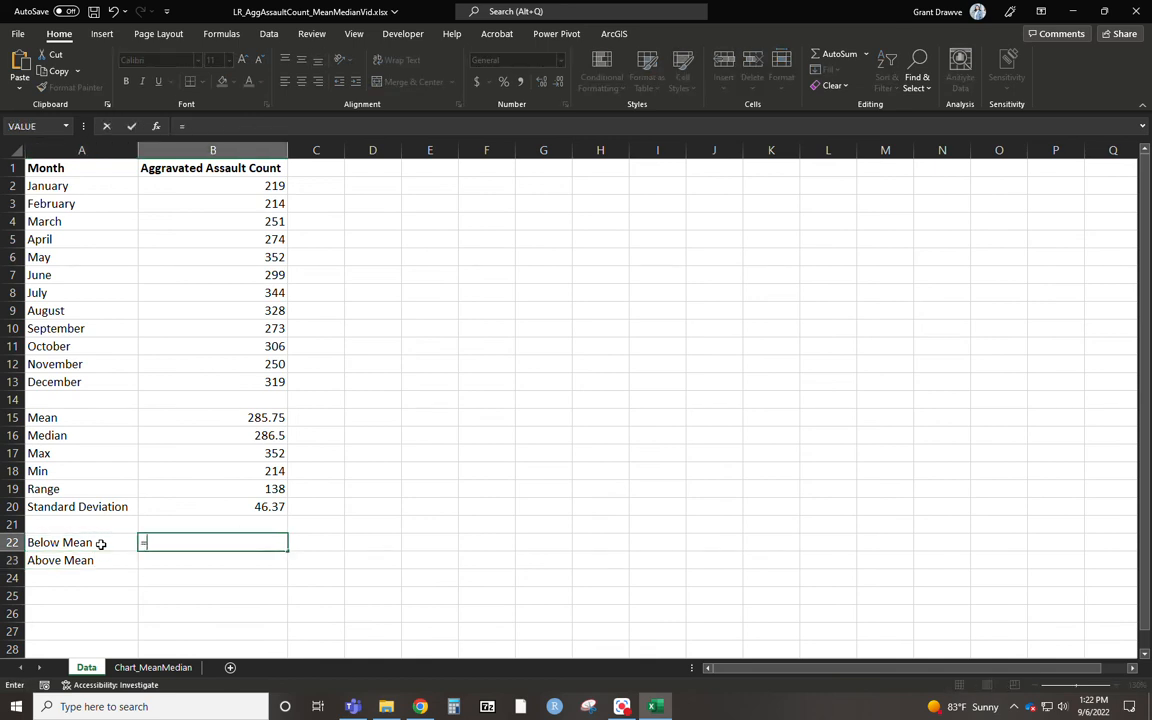
{"action": "left_click", "coordinate": [242, 418]}
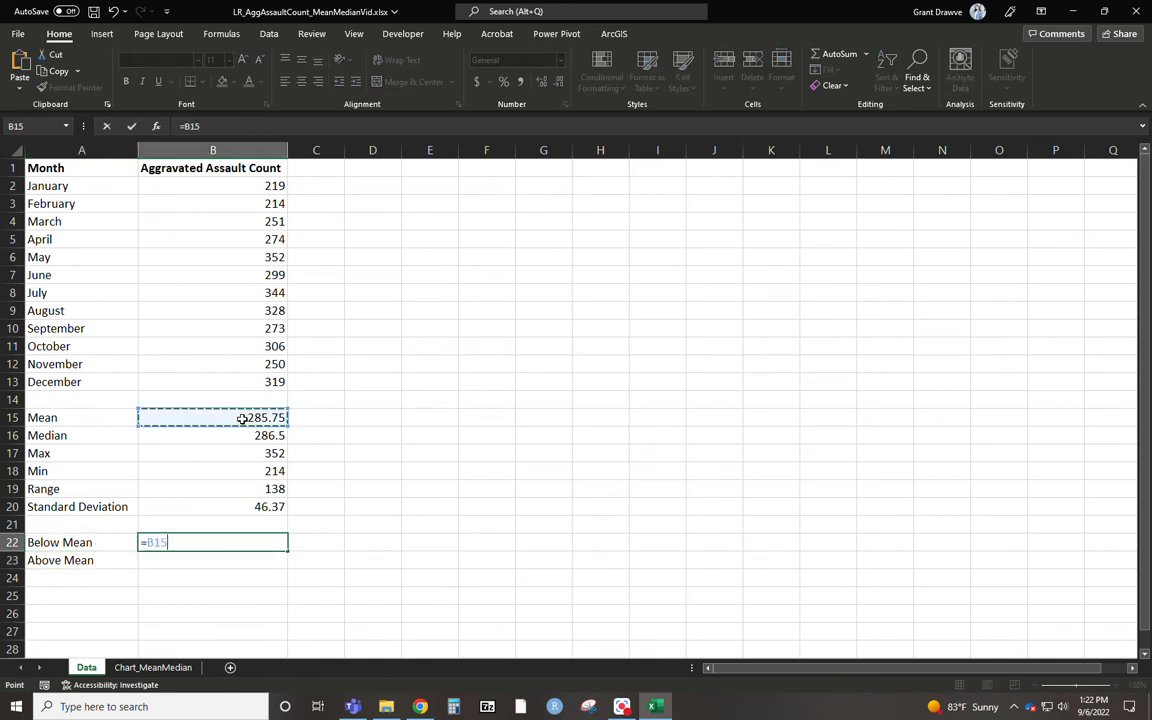
{"action": "type", "text": "-"}
{"action": "left_click", "coordinate": [261, 507]}
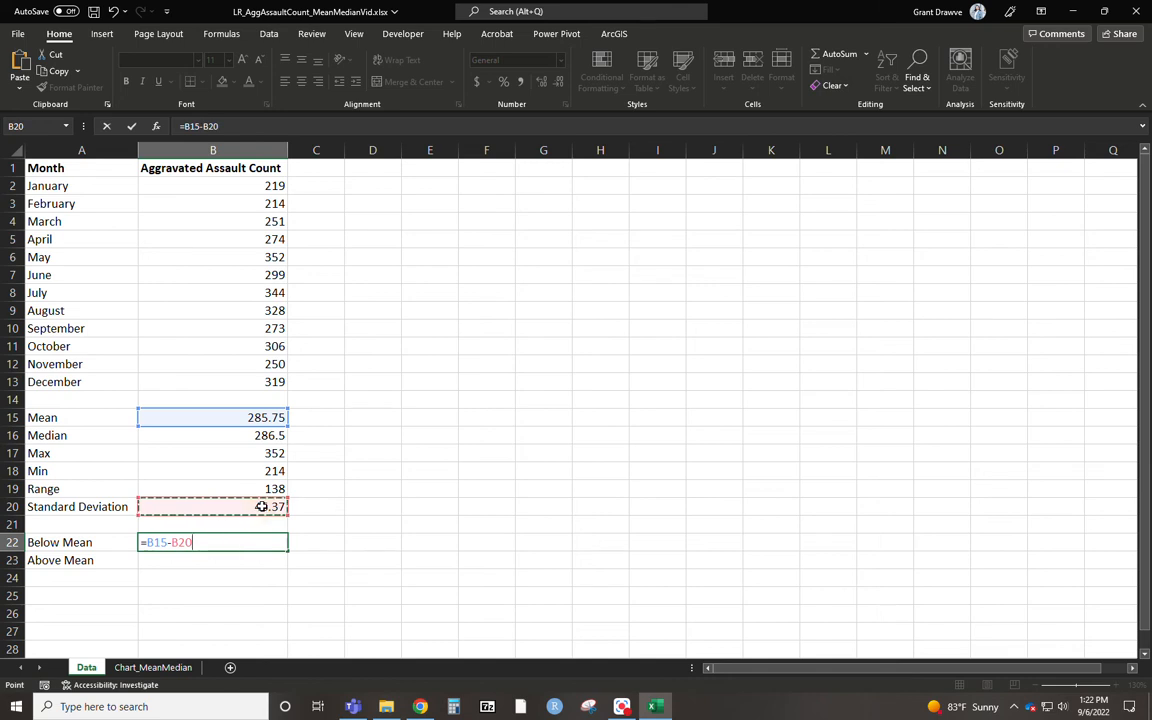
{"action": "key", "text": "Return"}
Calculate one standard deviation above the mean in B23 with =B15+B20.
{"action": "type", "text": "="}
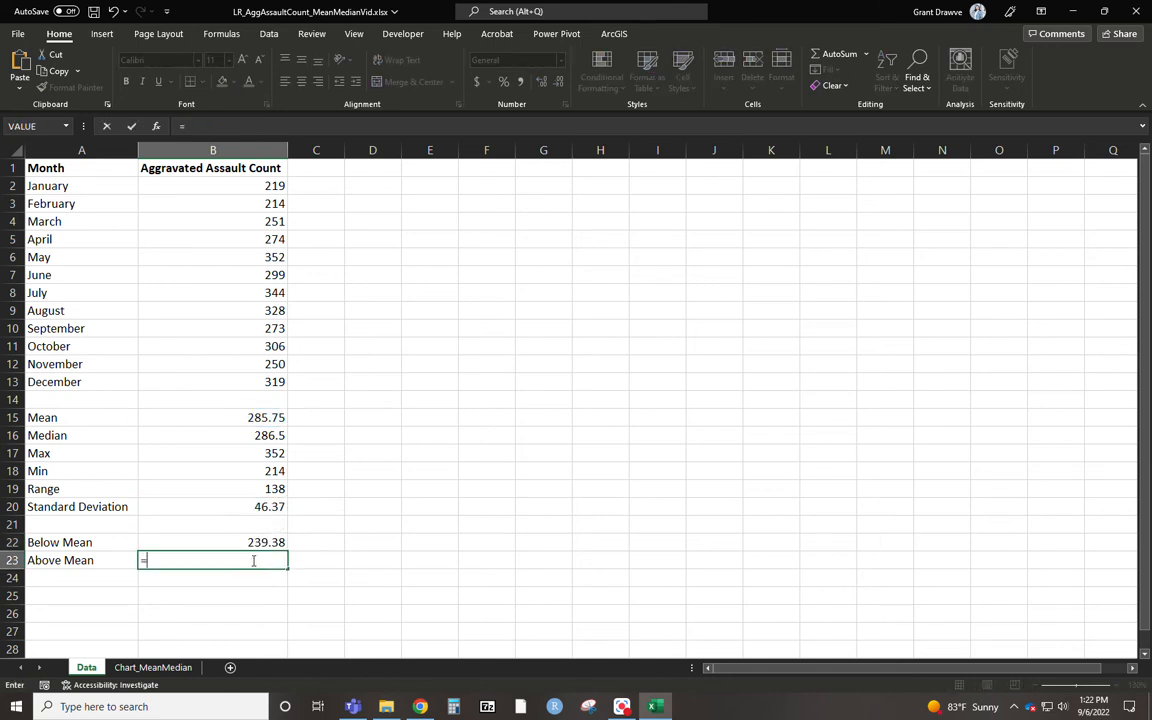
{"action": "left_click", "coordinate": [269, 418]}
{"action": "type", "text": "+"}
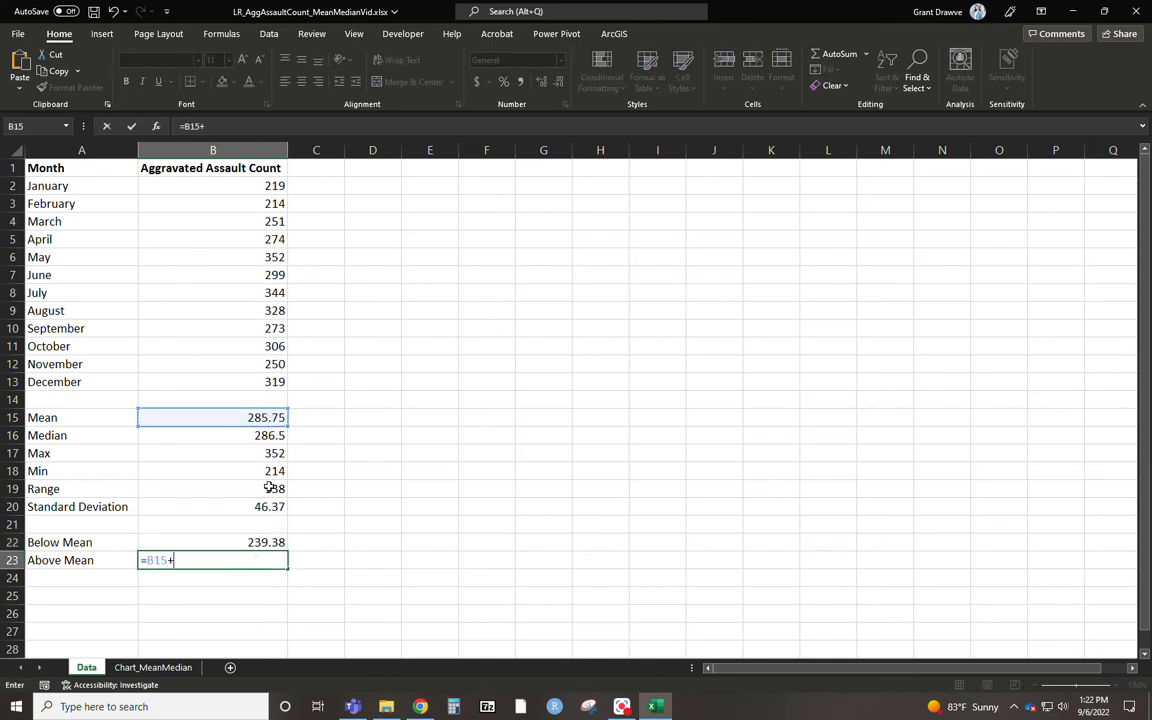
{"action": "left_click", "coordinate": [275, 508]}
{"action": "key", "text": "Return"}
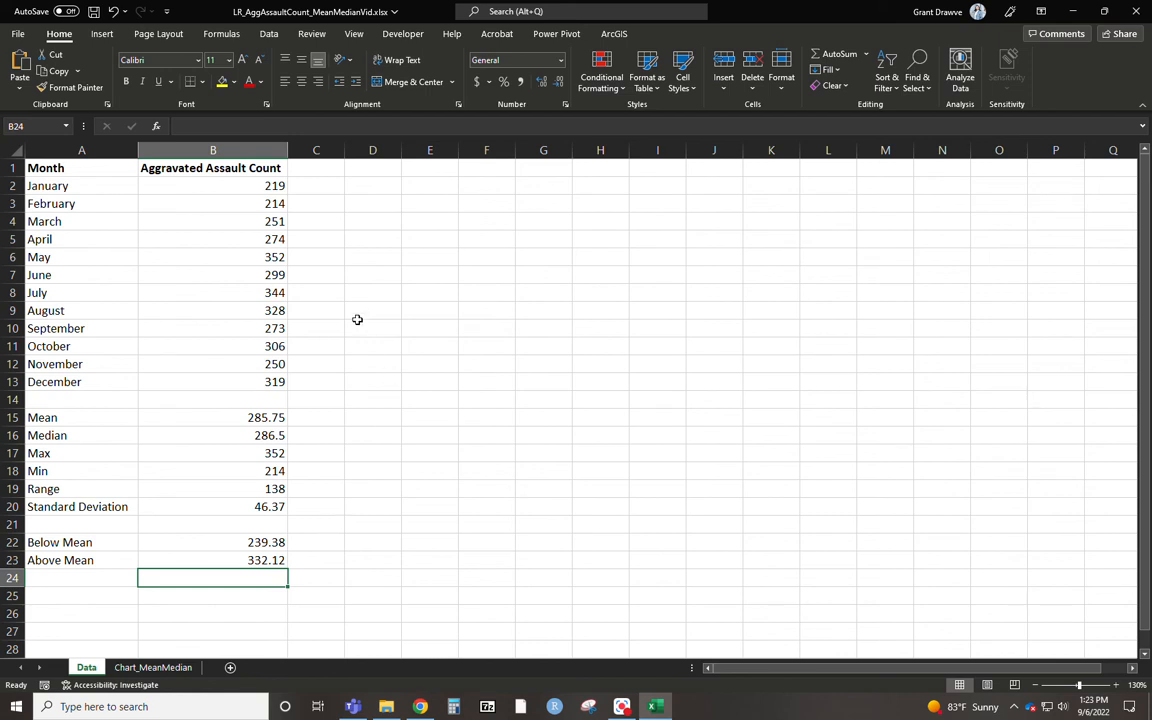
Add the column header "Difference" in C1.
{"action": "left_click", "coordinate": [317, 175]}
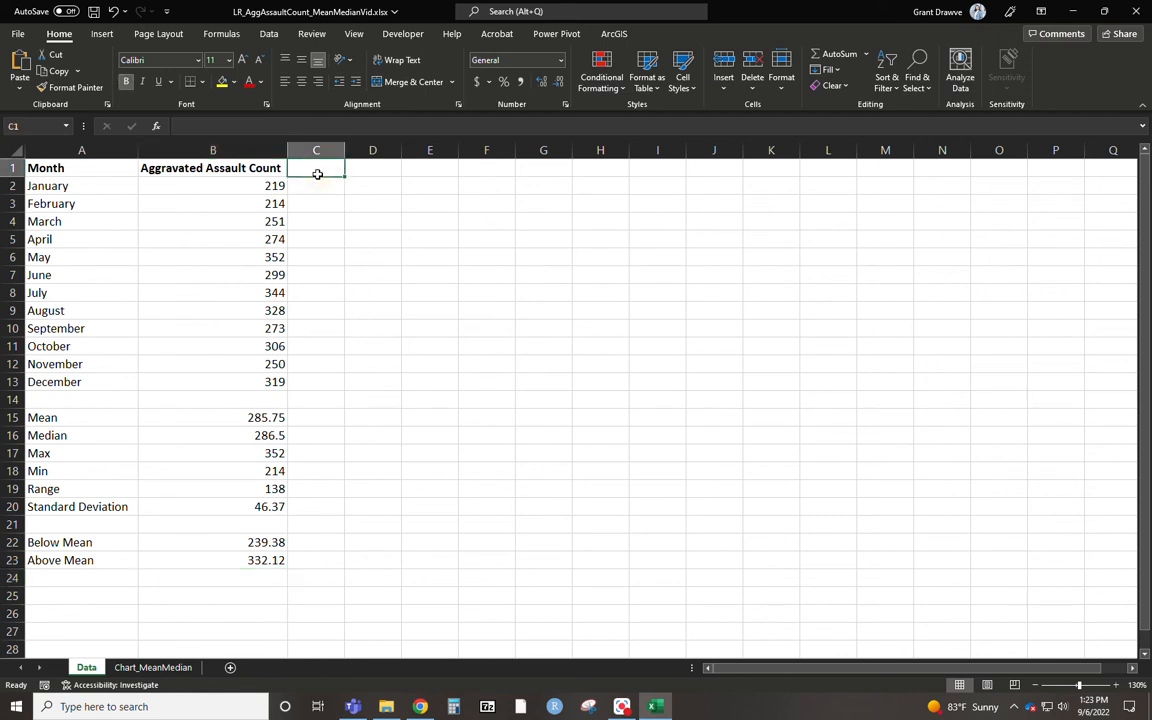
{"action": "type", "text": "Difference"}
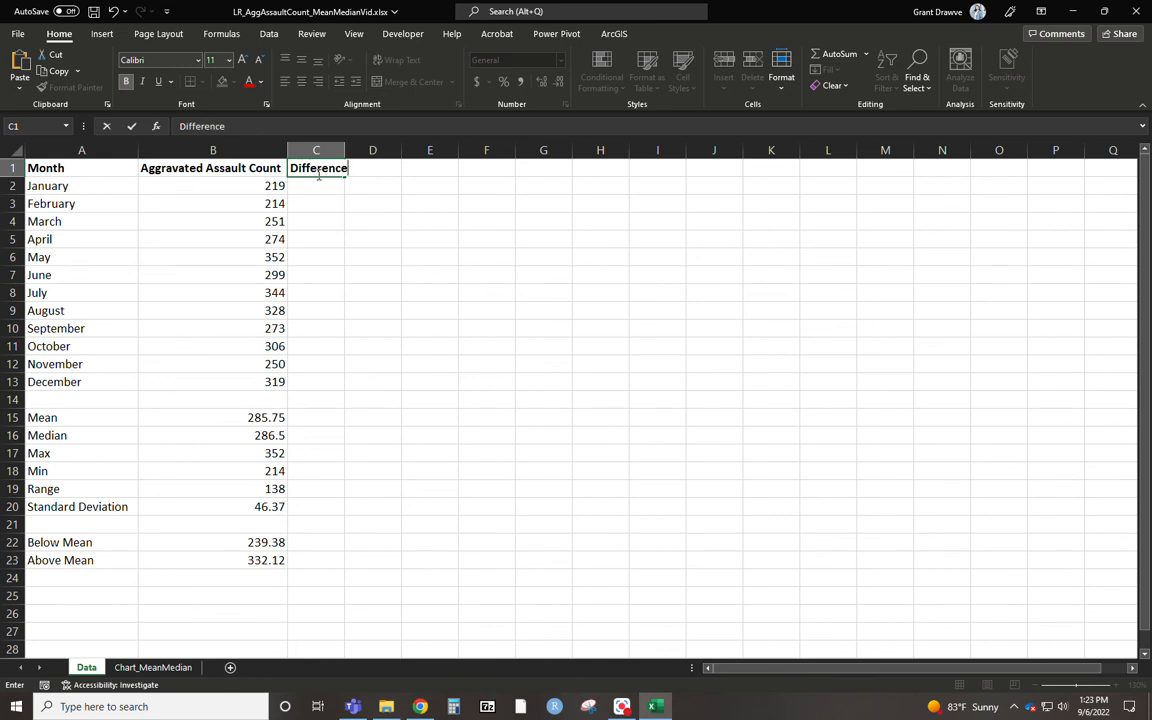
{"action": "key", "text": "Return"}
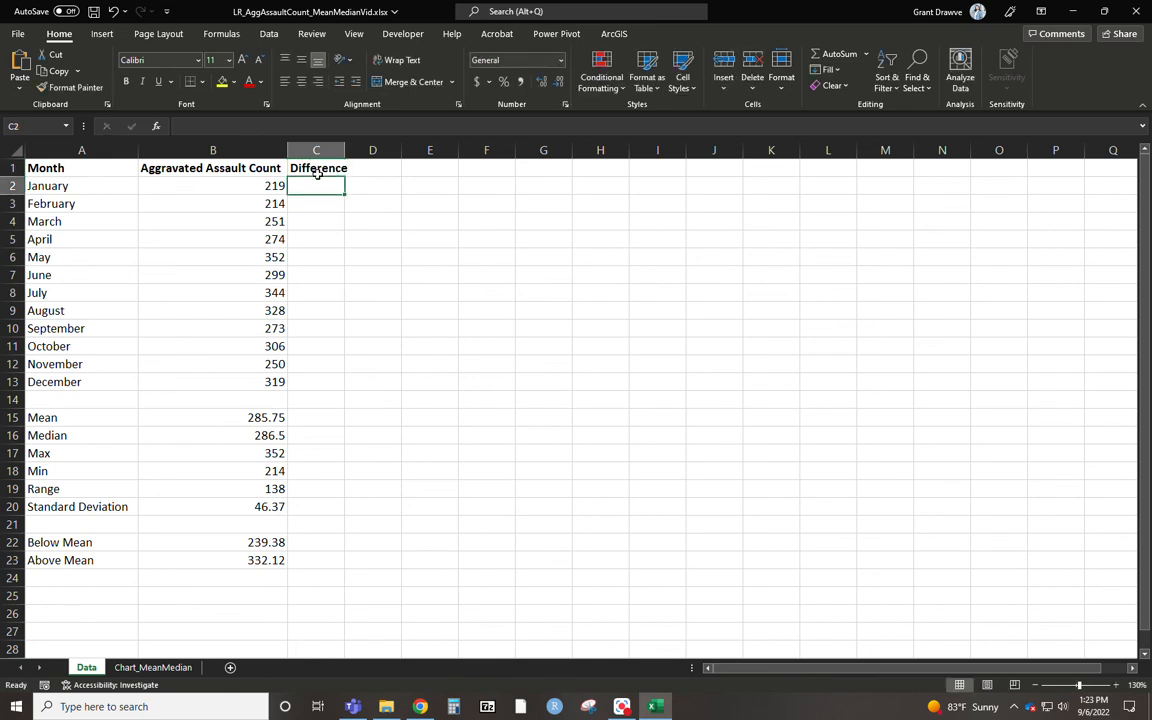
Subtract the mean from January's count in C2 with =B2-285.75 and fill the formula down to C13.
{"action": "type", "text": "="}
{"action": "left_click", "coordinate": [267, 185]}
{"action": "type", "text": "-"}
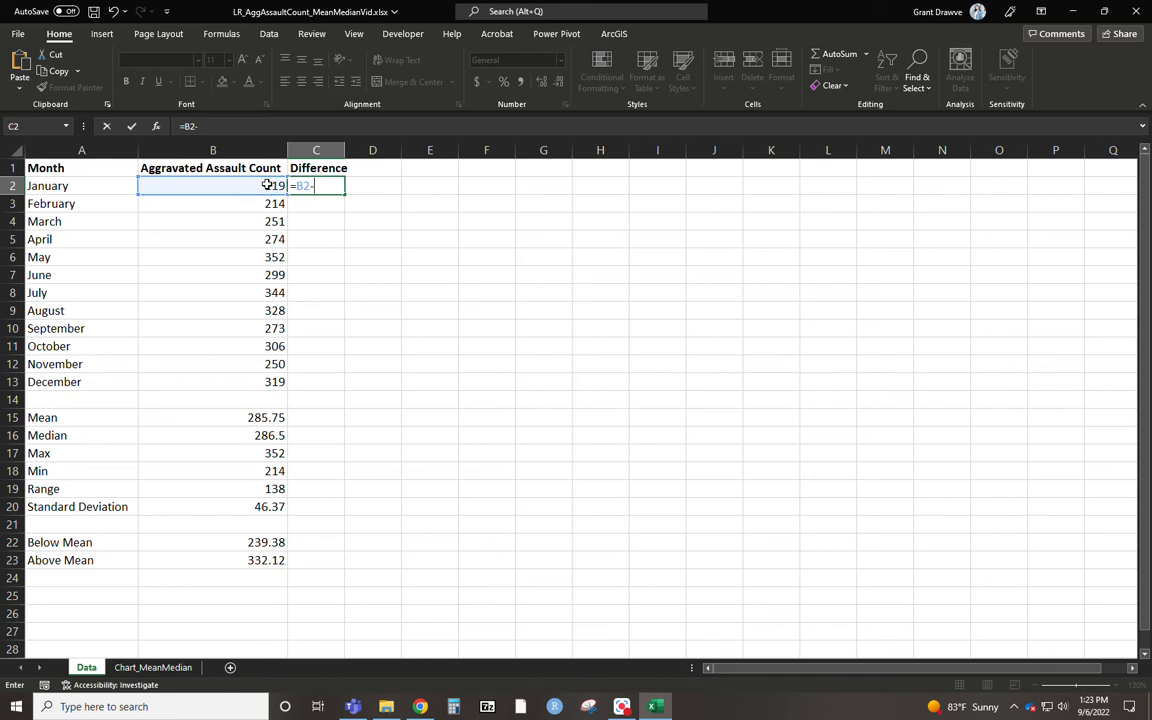
{"action": "type", "text": "285."}
{"action": "type", "text": "75"}
{"action": "key", "text": "Return"}
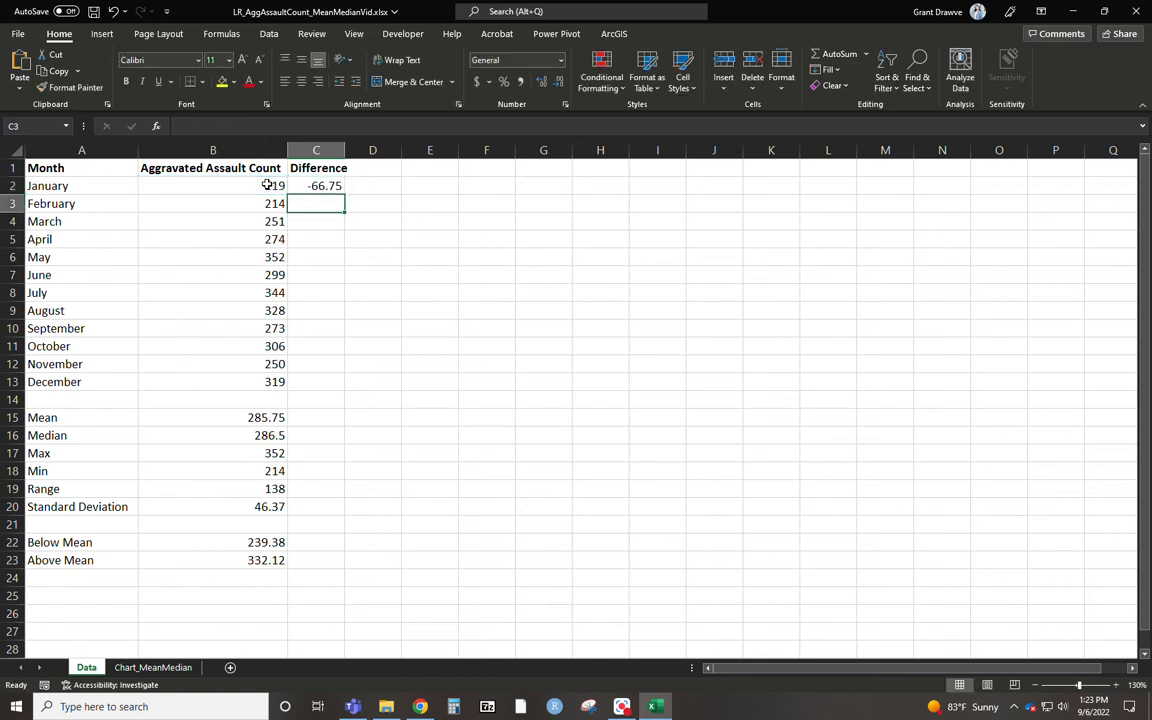
{"action": "left_click", "coordinate": [321, 186]}
{"action": "left_click_drag", "start_coordinate": [344, 194], "coordinate": [321, 393]}
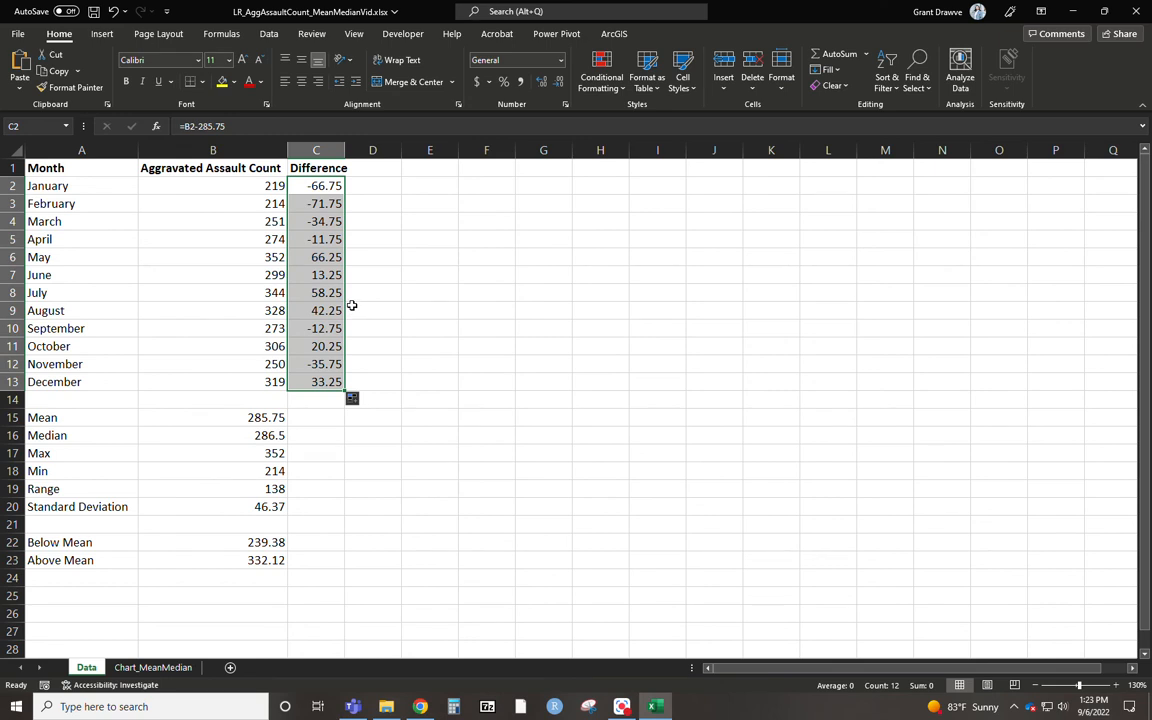
Add the header "Square Diff" in D1 and autofit the widths of columns C and D.
{"action": "left_click", "coordinate": [375, 168]}
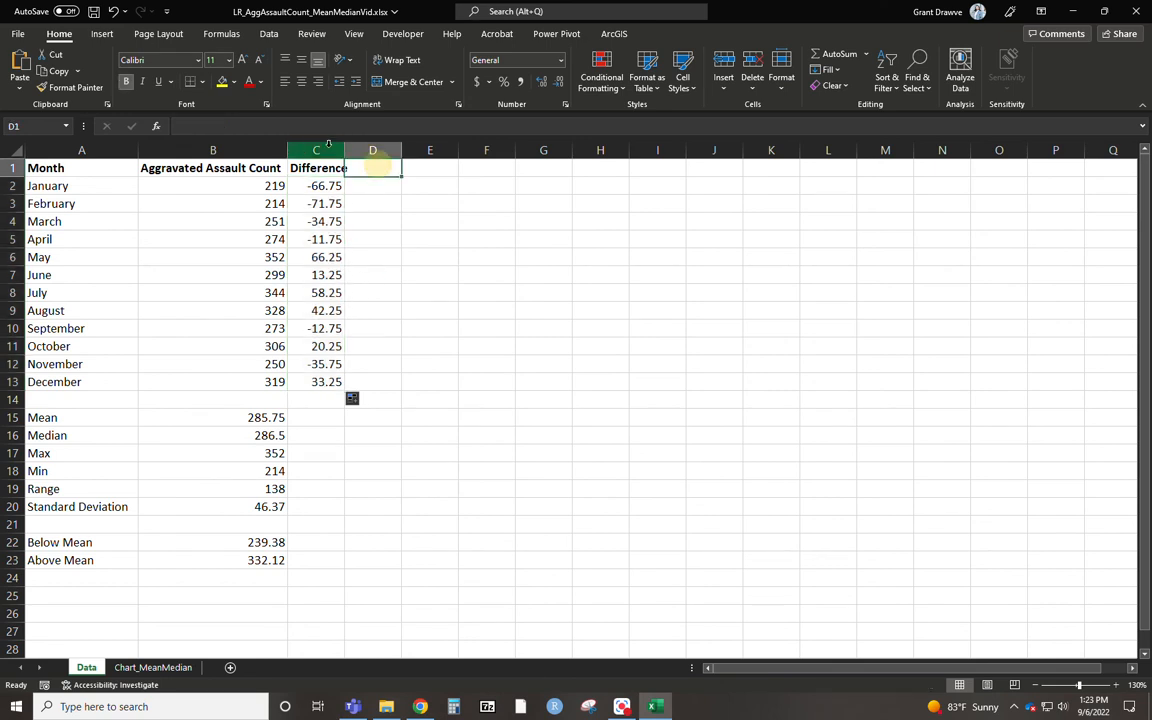
{"action": "double_click", "coordinate": [344, 150]}
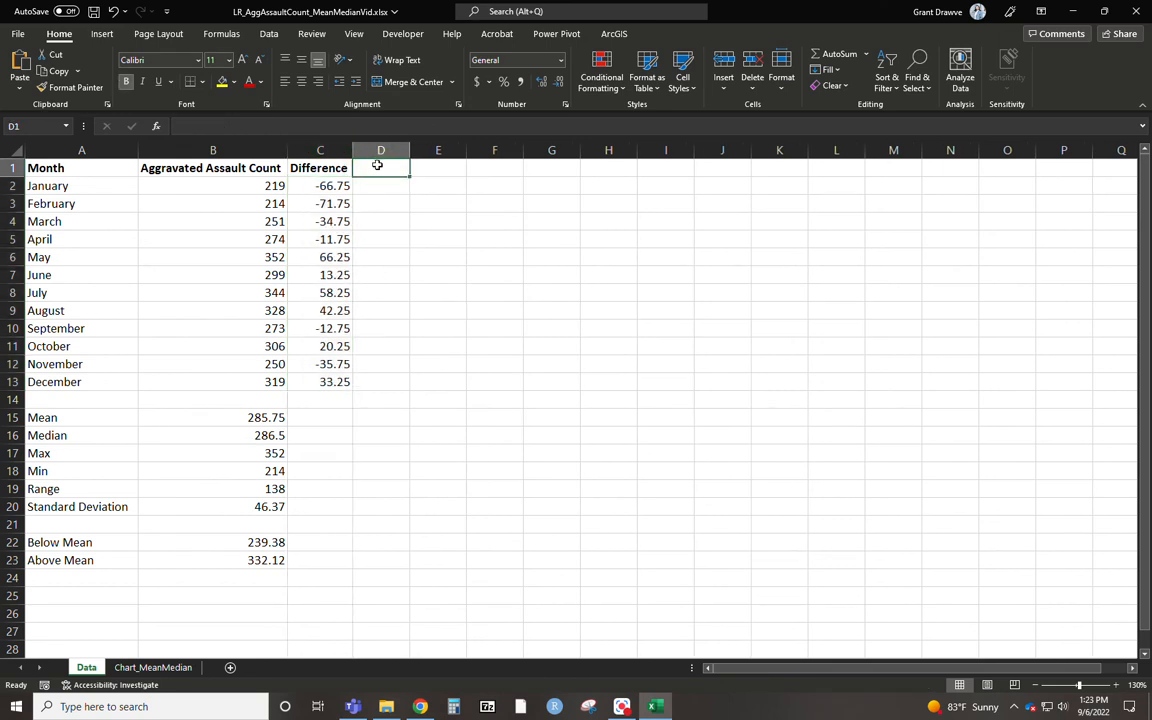
{"action": "type", "text": "Square Diff"}
{"action": "key", "text": "Return"}
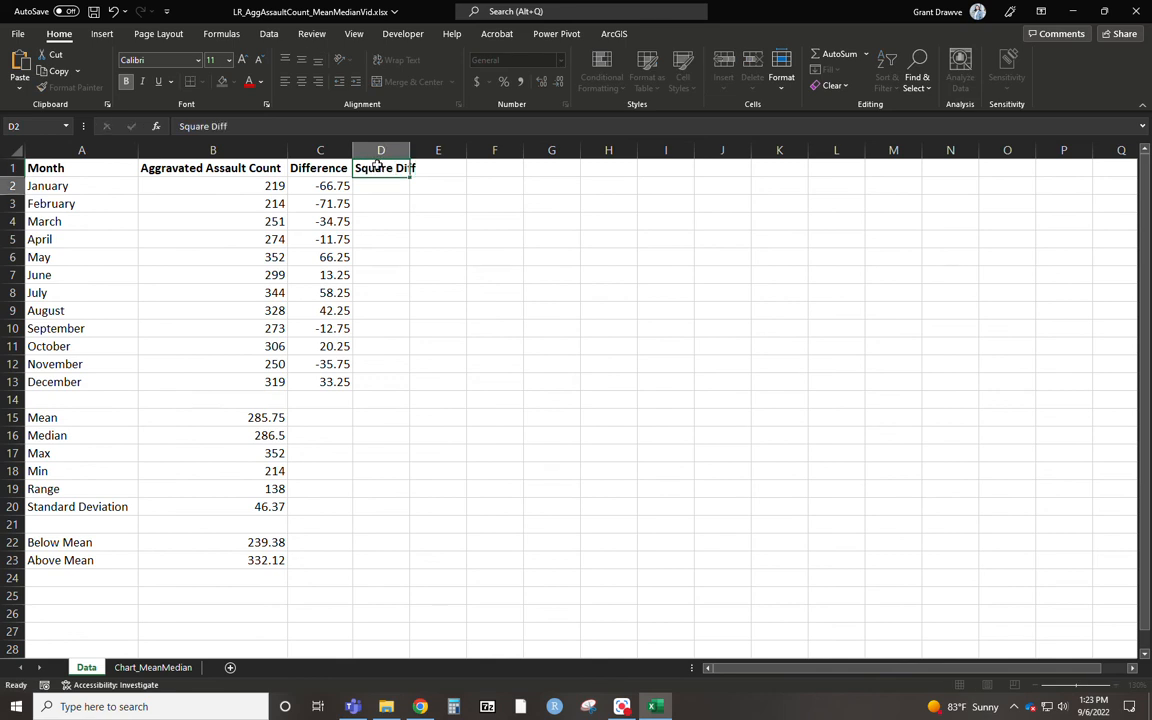
{"action": "double_click", "coordinate": [409, 150]}
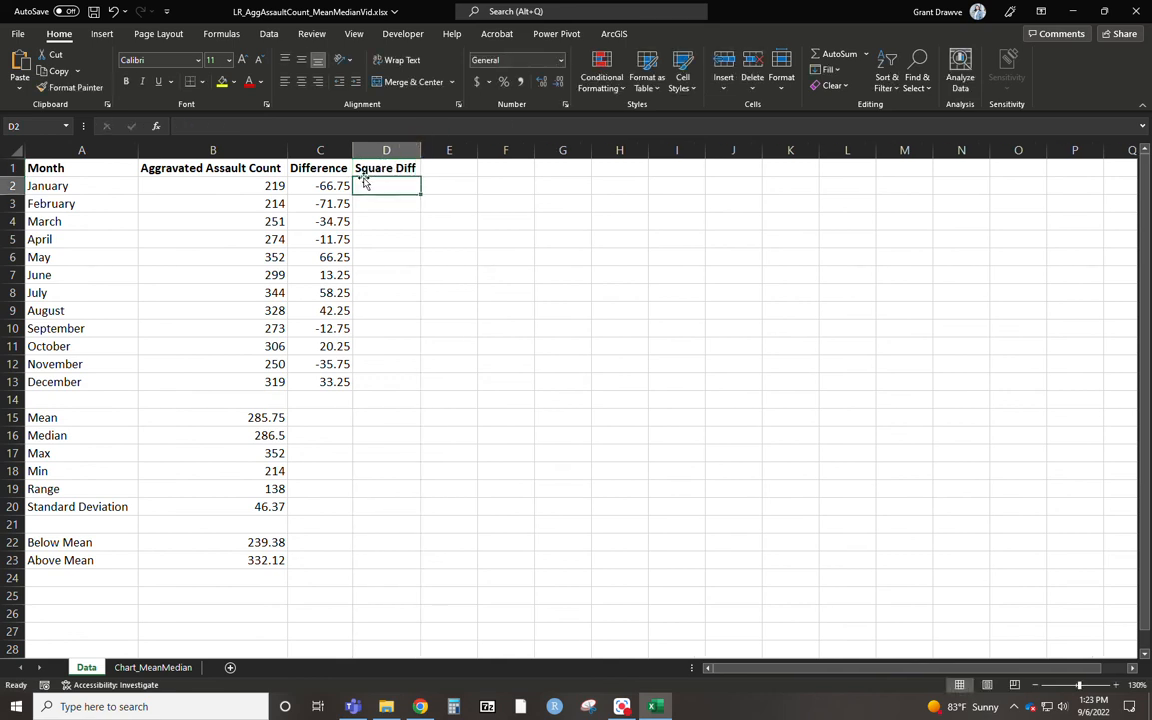
Square the differences in D2:D13 with =C2*C2 filled down, and format them to two decimal places.
{"action": "type", "text": "="}
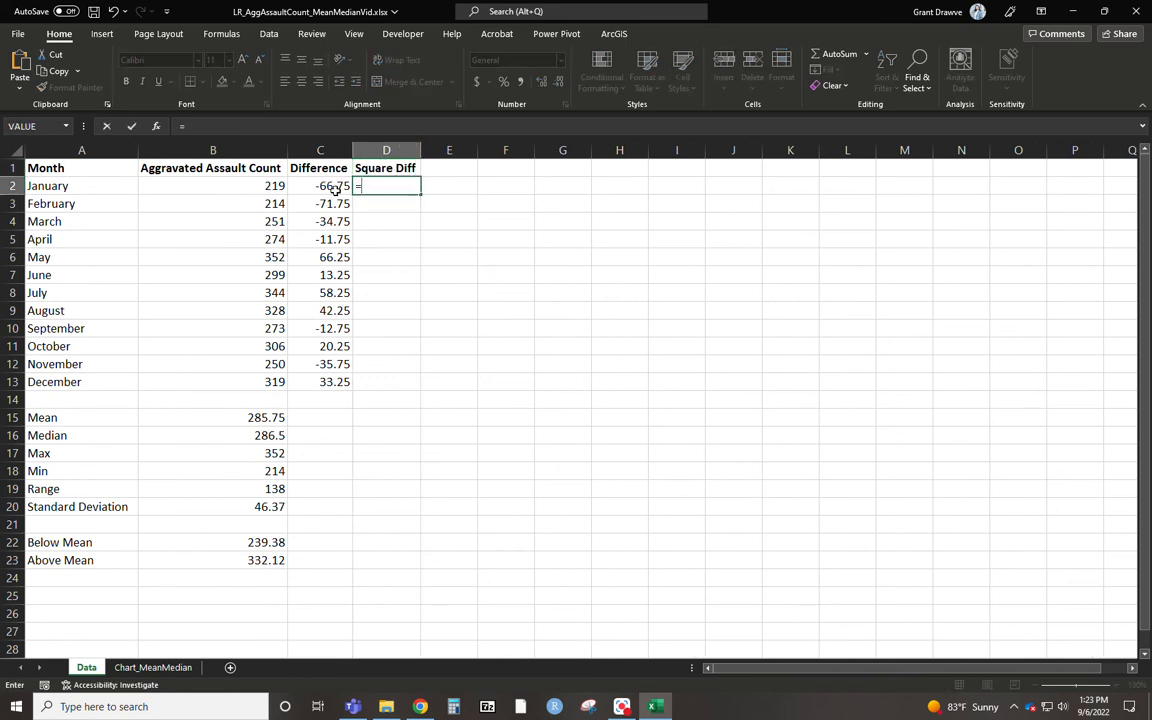
{"action": "left_click", "coordinate": [335, 188]}
{"action": "type", "text": "*"}
{"action": "left_click", "coordinate": [335, 188]}
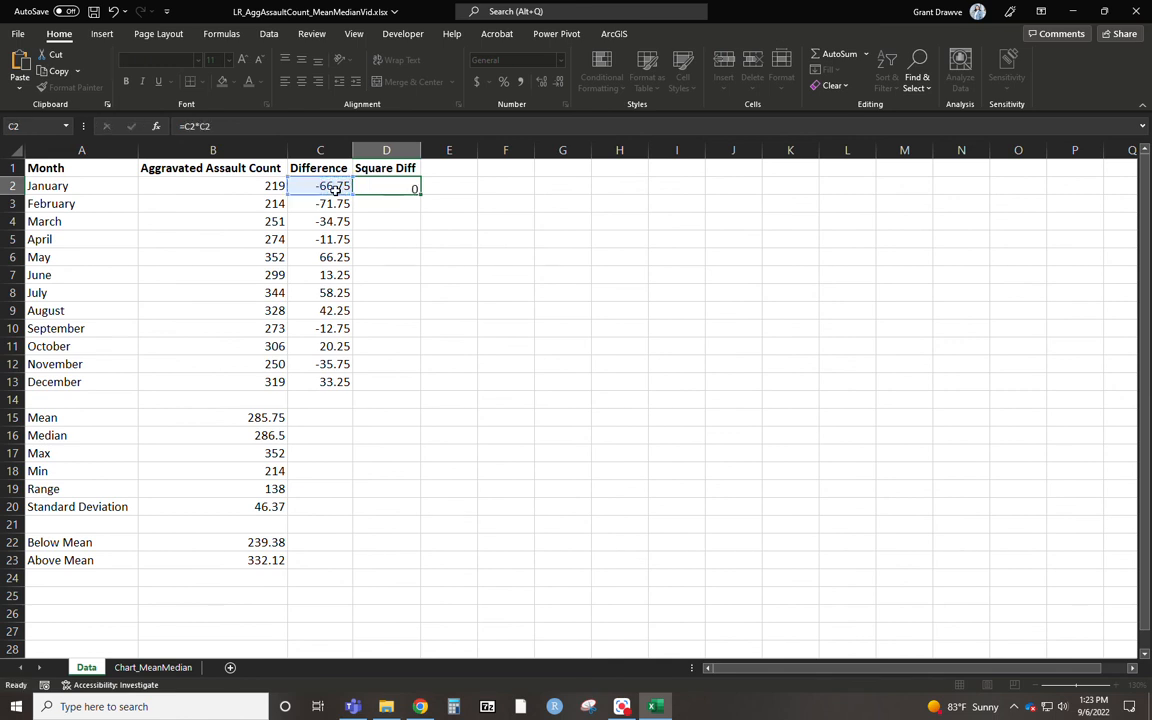
{"action": "key", "text": "ctrl+Return"}
{"action": "double_click", "coordinate": [420, 193]}
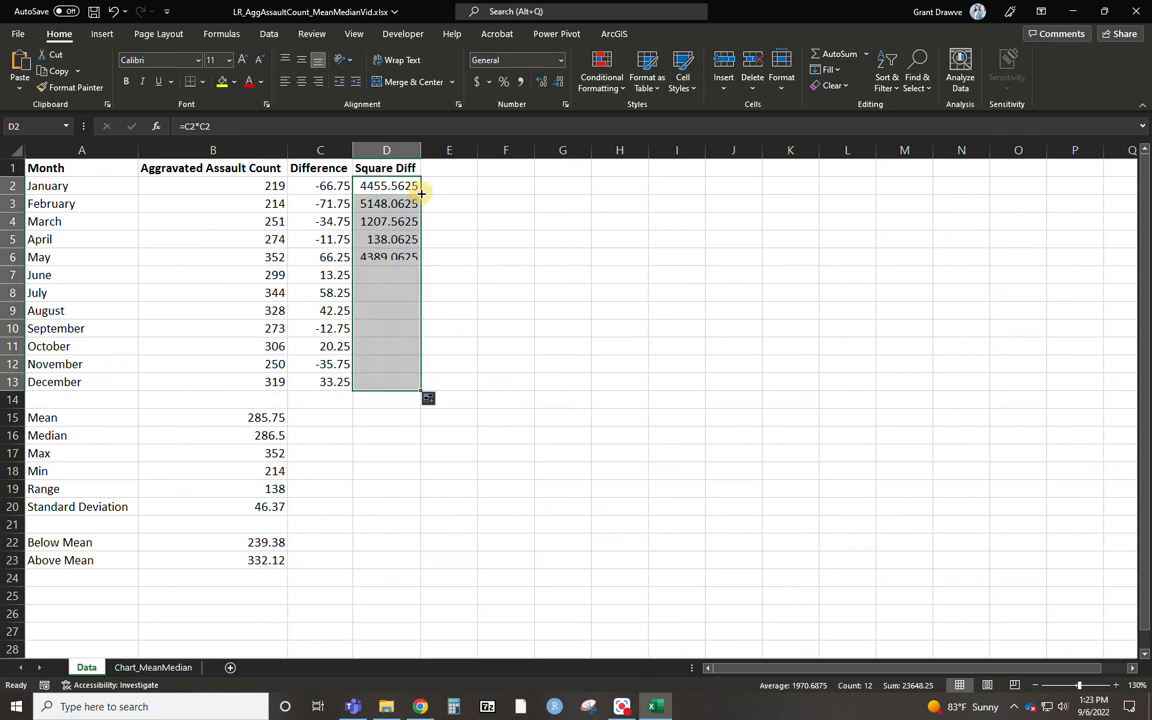
{"action": "left_click", "coordinate": [559, 84]}
{"action": "left_click", "coordinate": [559, 84]}
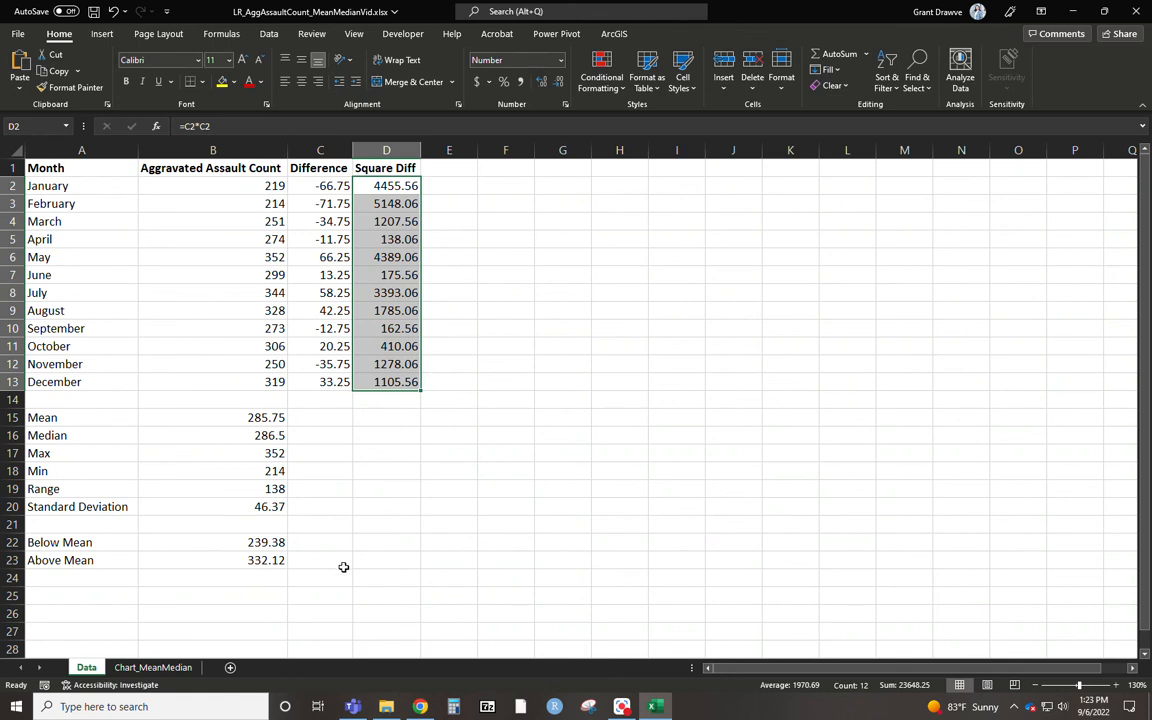
Label E19 "Num" and total the squared differences in F19 with a SUM formula over D2:D13.
{"action": "left_click", "coordinate": [461, 484]}
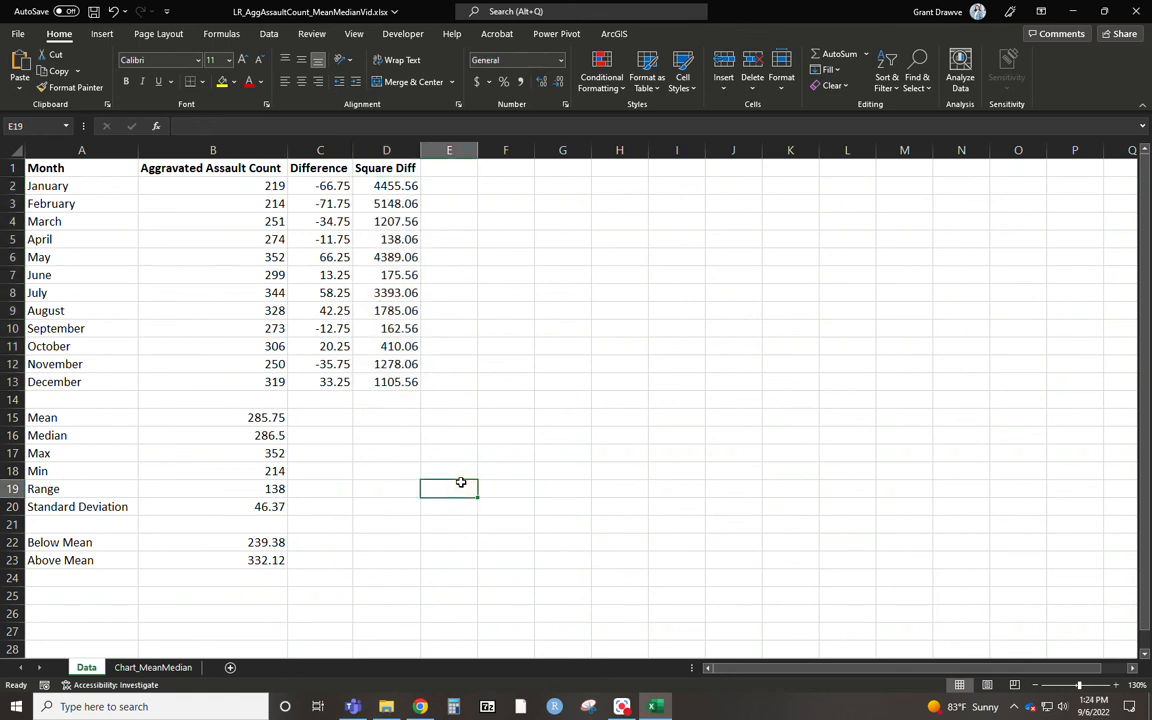
{"action": "type", "text": "Numb"}
{"action": "key", "text": "BackSpace"}
{"action": "key", "text": "Tab"}
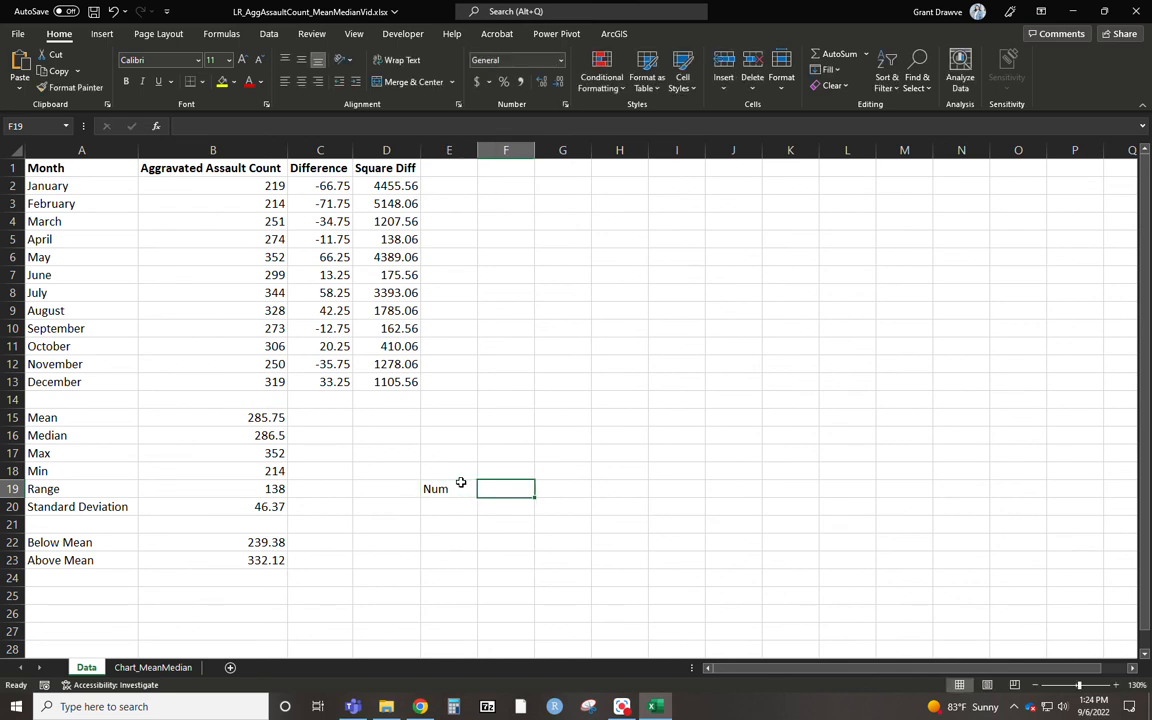
{"action": "type", "text": "=sum("}
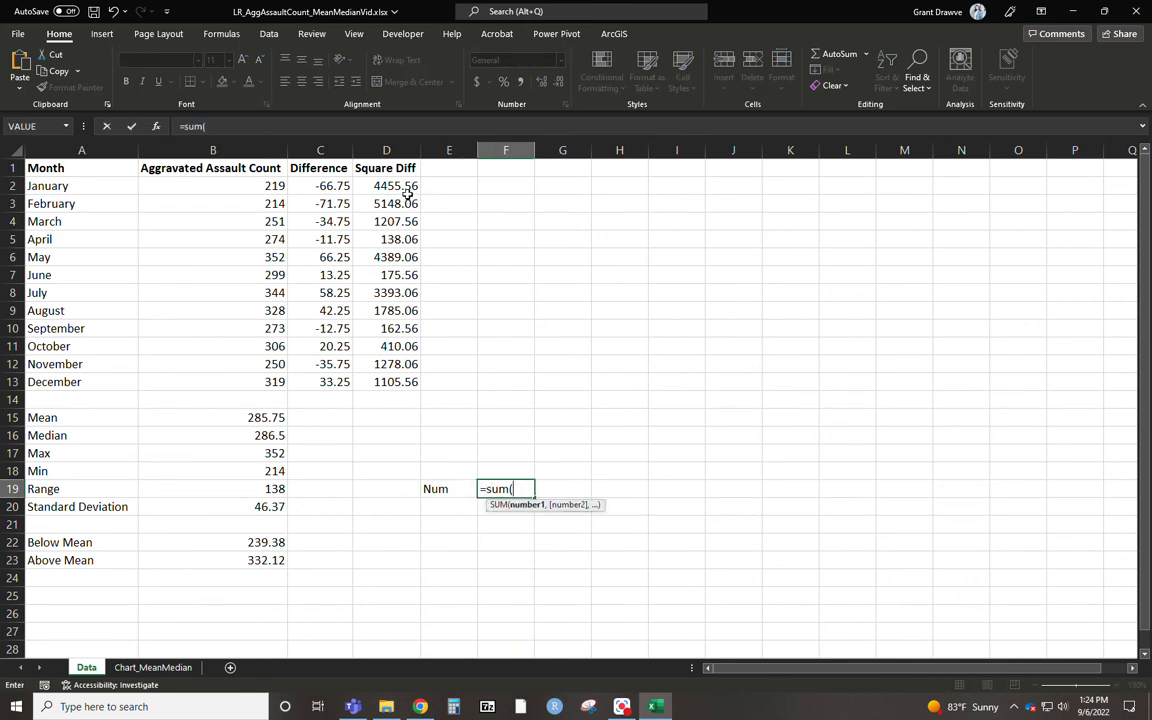
{"action": "left_click_drag", "start_coordinate": [400, 188], "coordinate": [402, 376]}
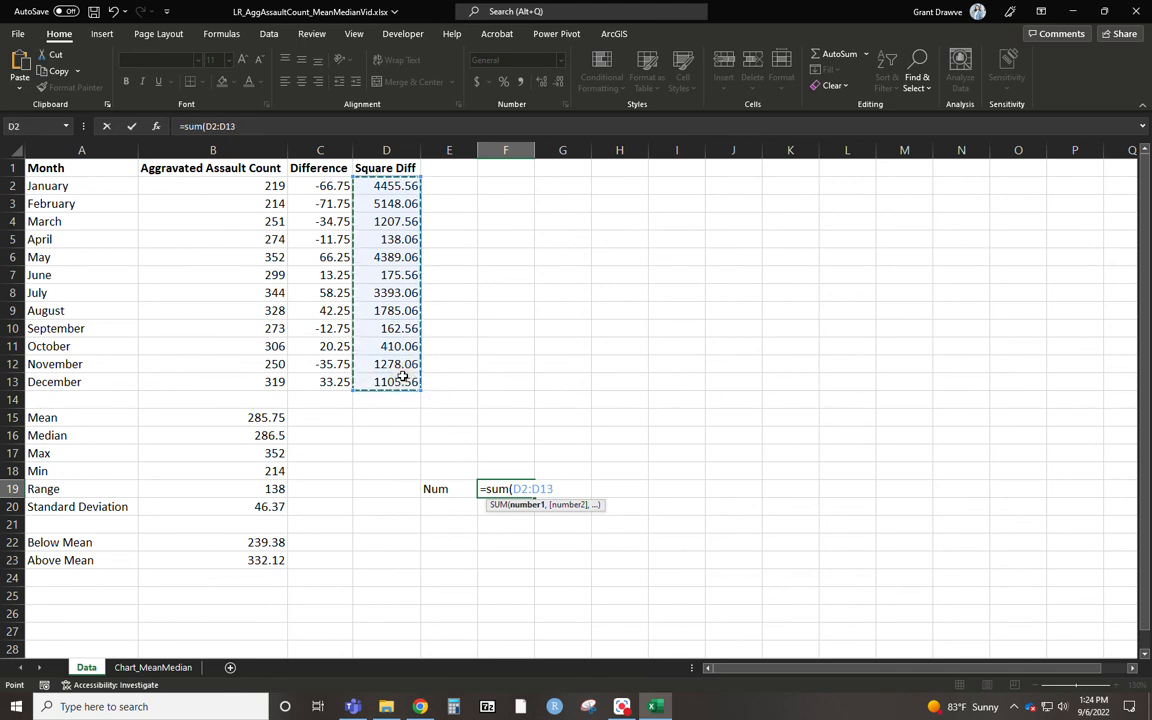
{"action": "type", "text": ")"}
{"action": "key", "text": "Return"}
Label E20 "den" and calculate the sample-size denominator in F20 with =12-1.
{"action": "type", "text": "den"}
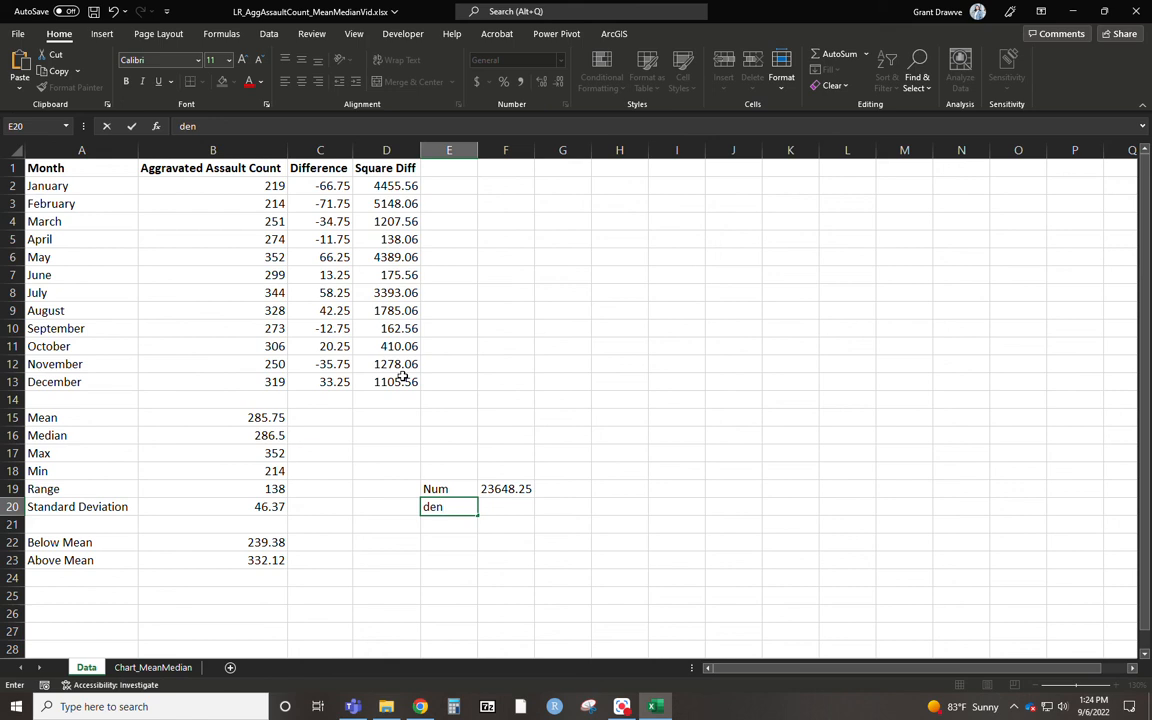
{"action": "key", "text": "Tab"}
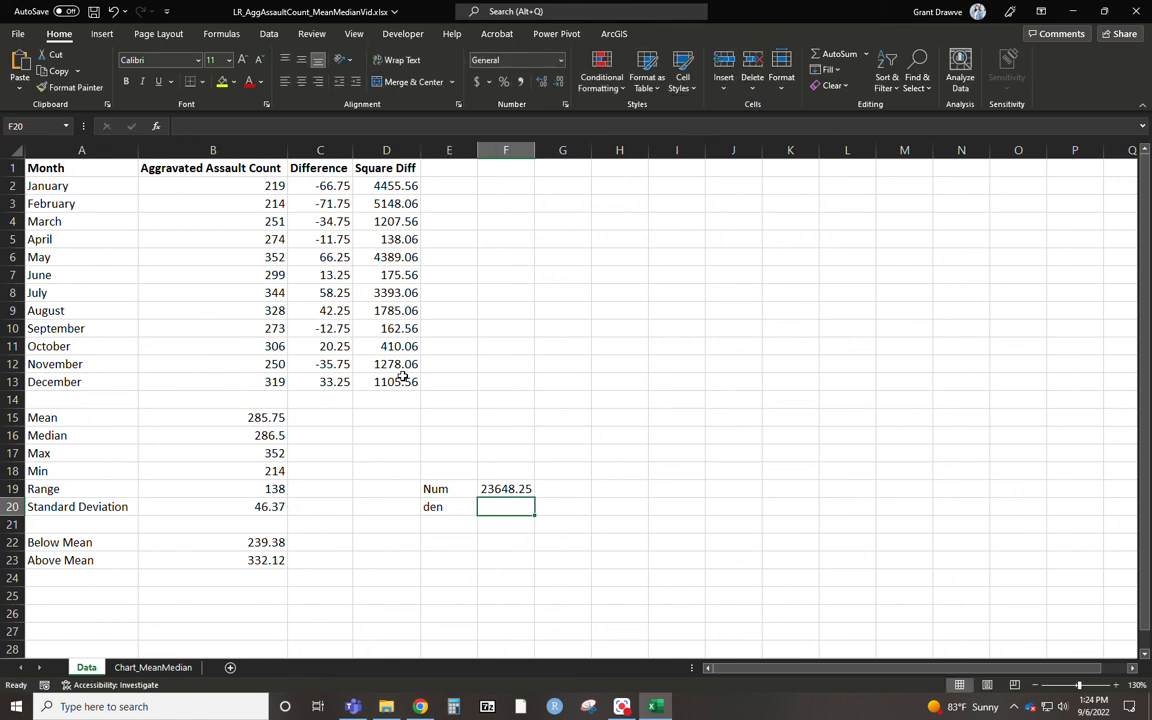
{"action": "type", "text": "=12"}
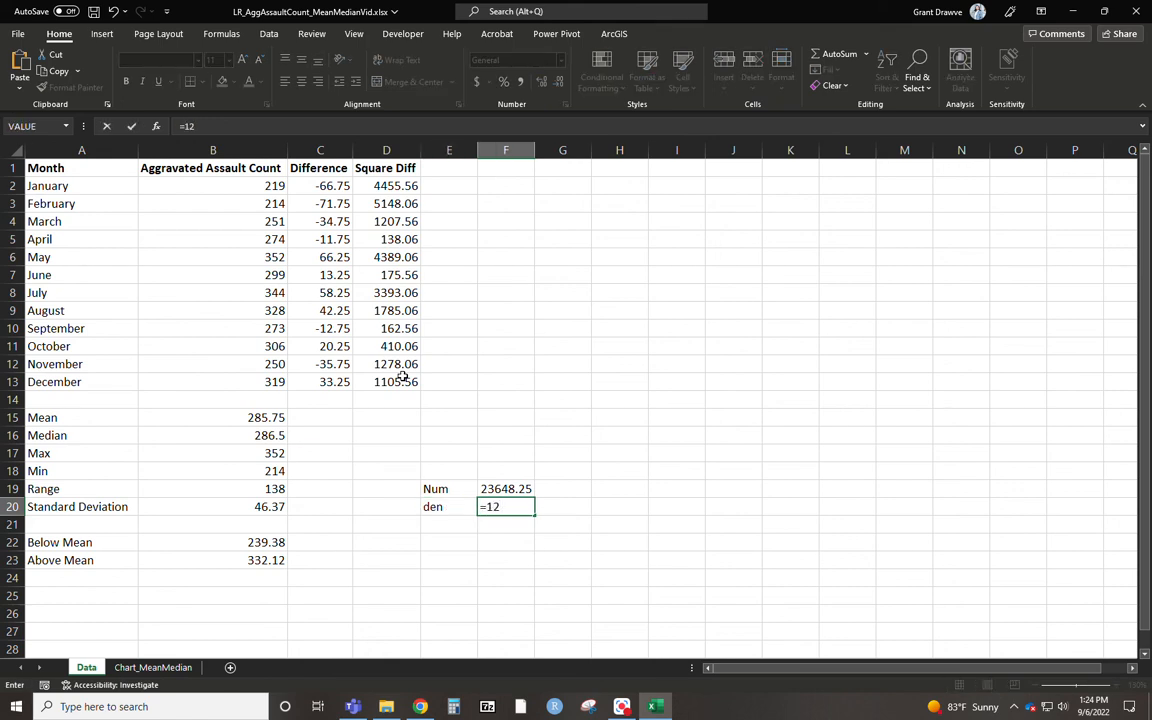
{"action": "type", "text": "-1"}
{"action": "key", "text": "Return"}
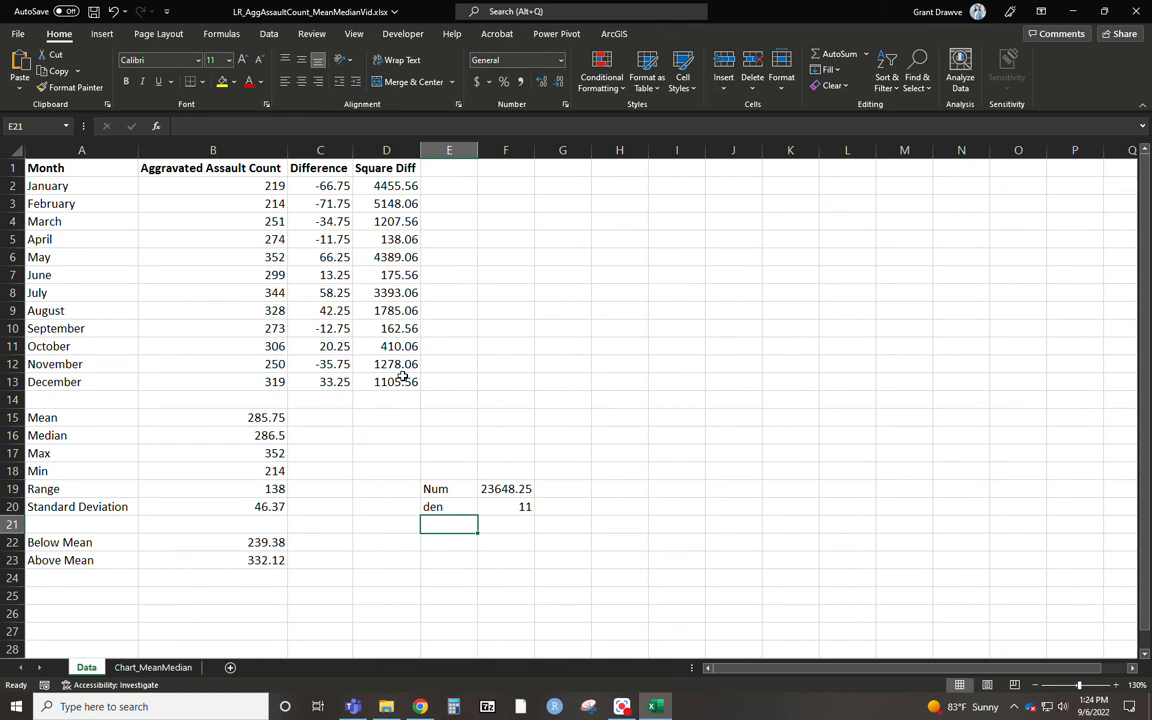
Label E21 "variance" and calculate the variance in F21 with =F19/F20.
{"action": "type", "text": "variance"}
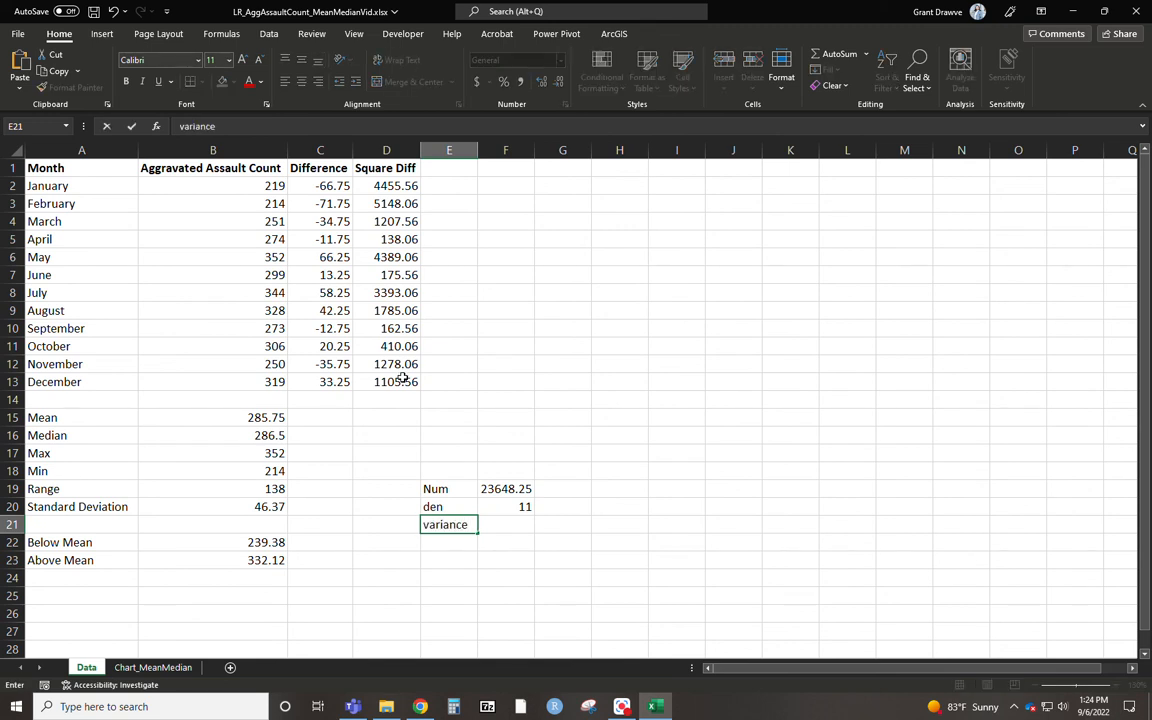
{"action": "key", "text": "Tab"}
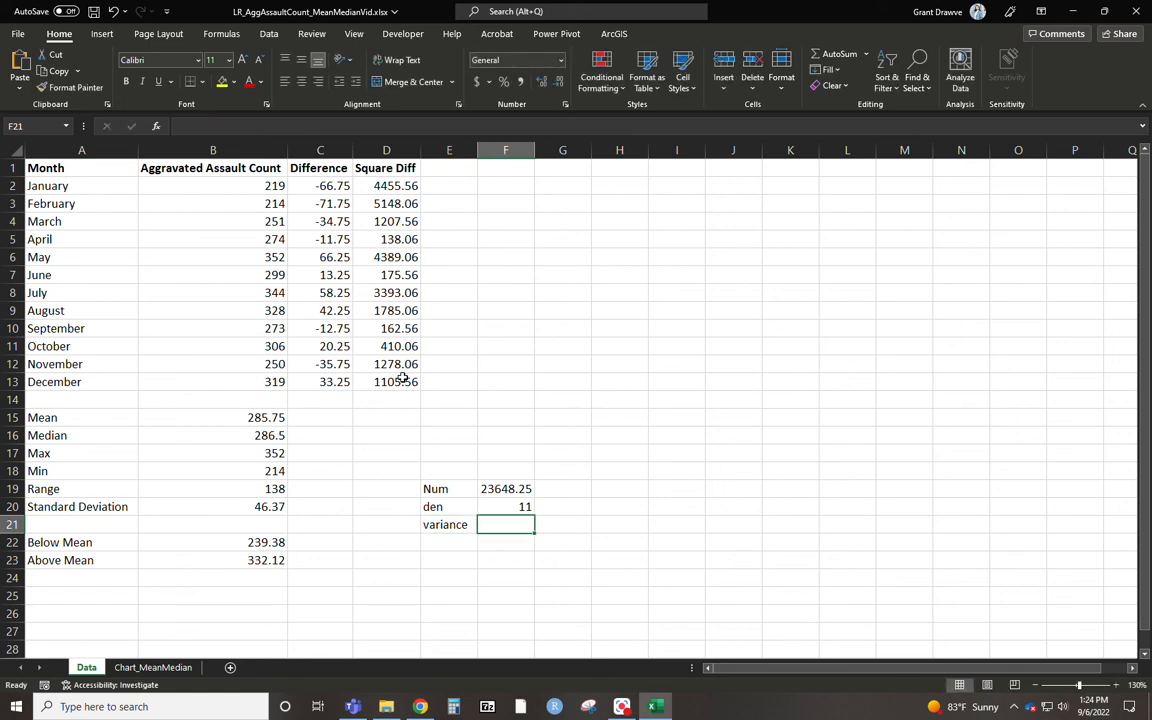
{"action": "type", "text": "="}
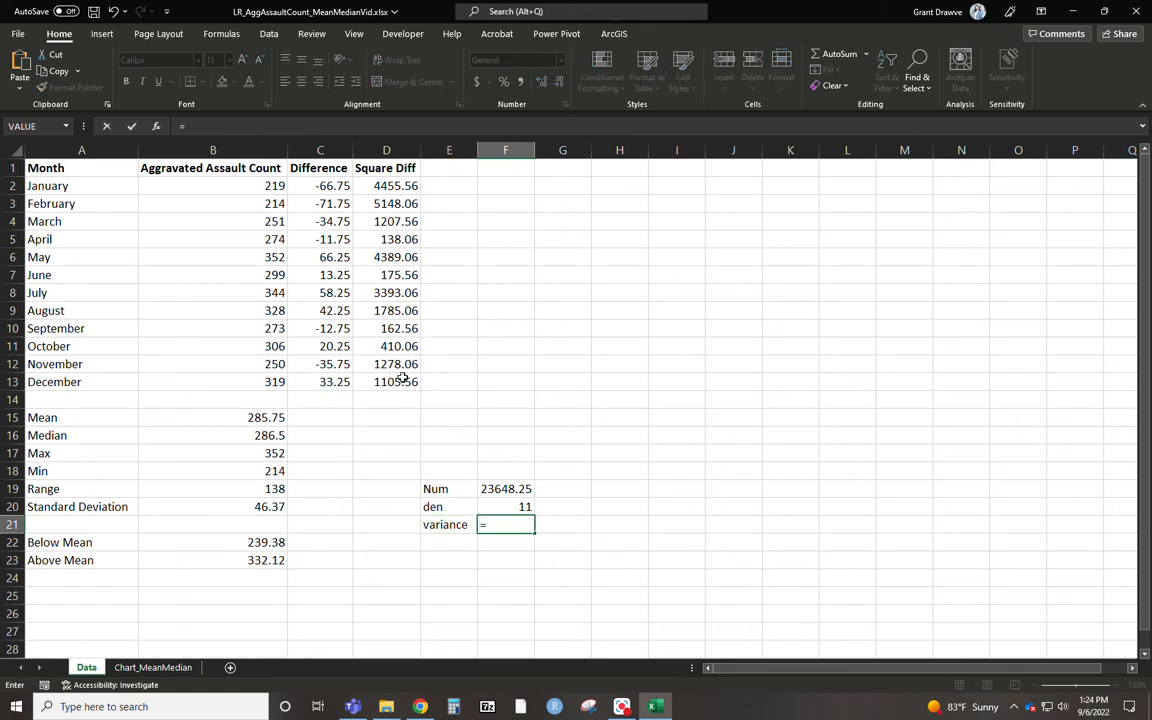
{"action": "left_click", "coordinate": [512, 490]}
{"action": "type", "text": "/"}
{"action": "left_click", "coordinate": [514, 501]}
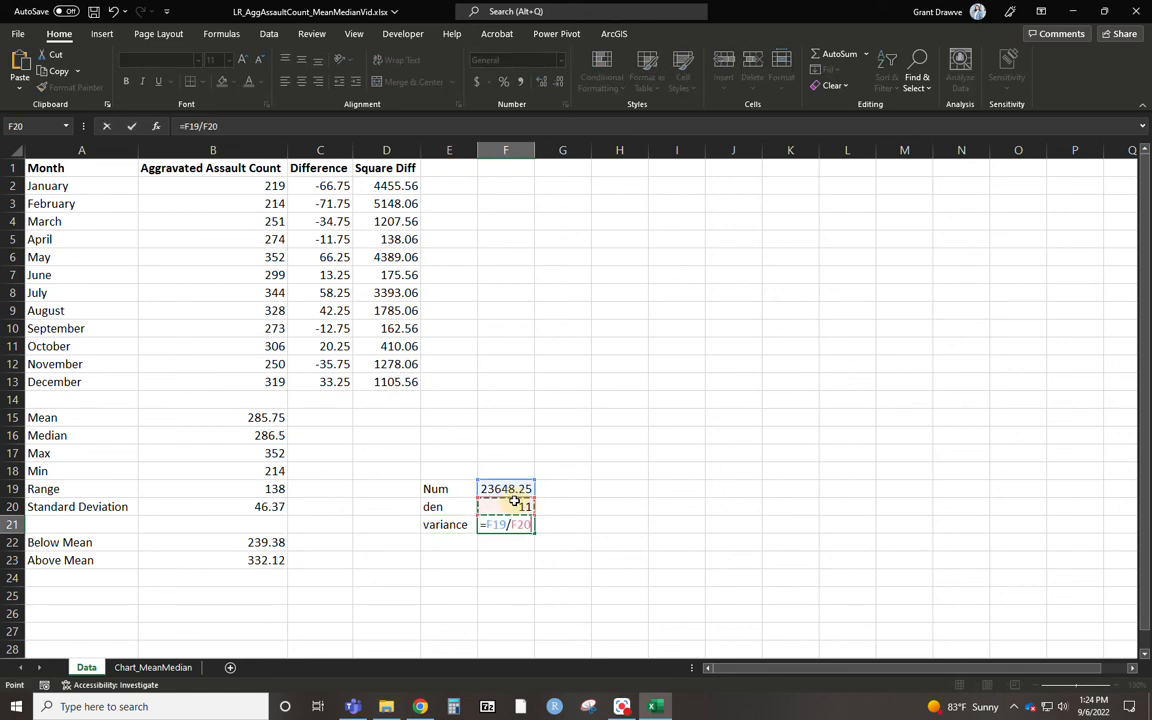
{"action": "key", "text": "Return"}
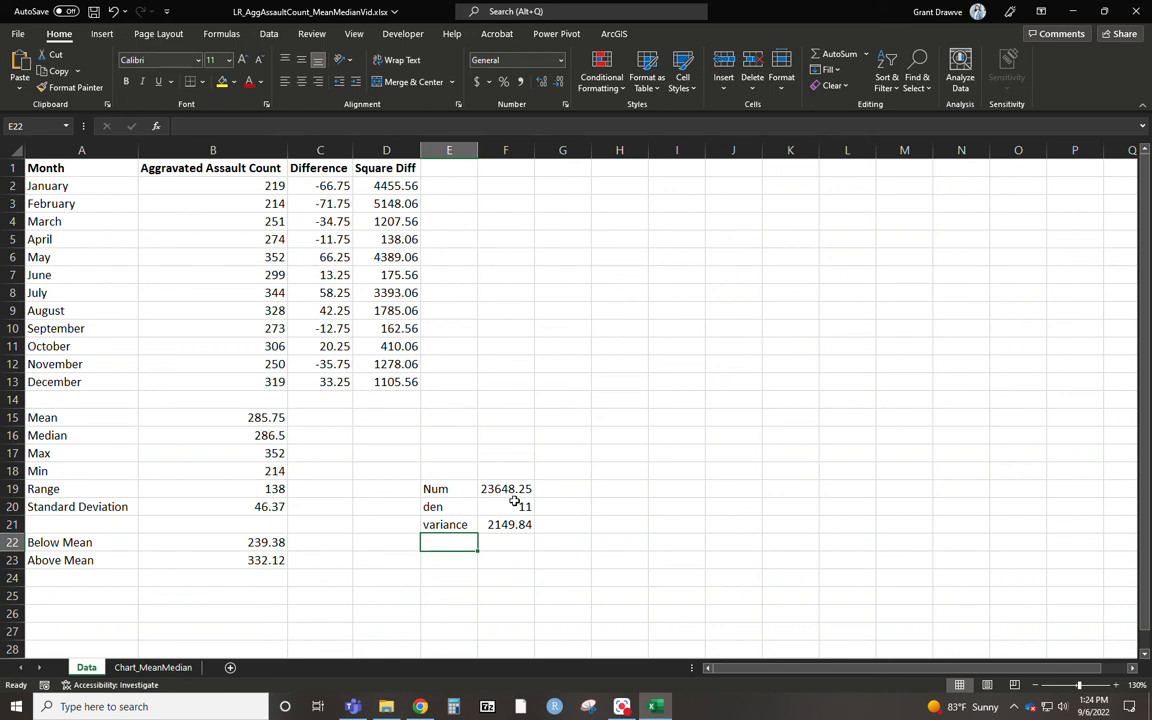
Label E22 "stdev" and calculate the standard deviation in F22 with =SQRT(F21).
{"action": "type", "text": "st"}
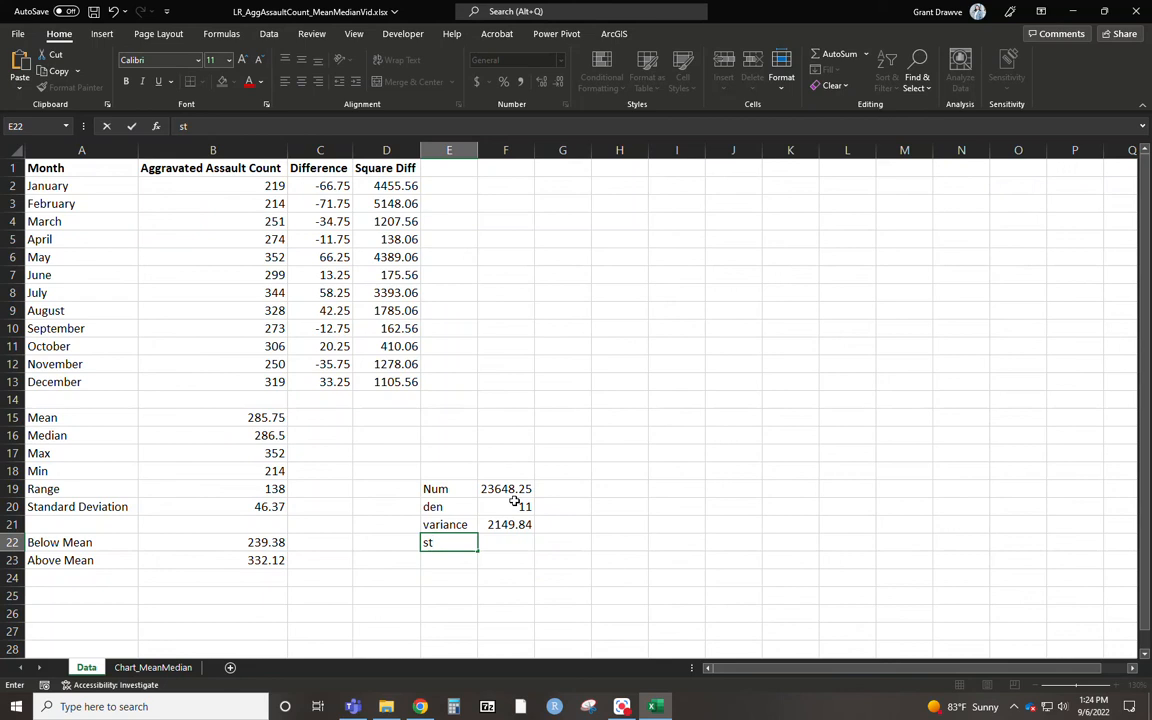
{"action": "type", "text": "dev"}
{"action": "key", "text": "Tab"}
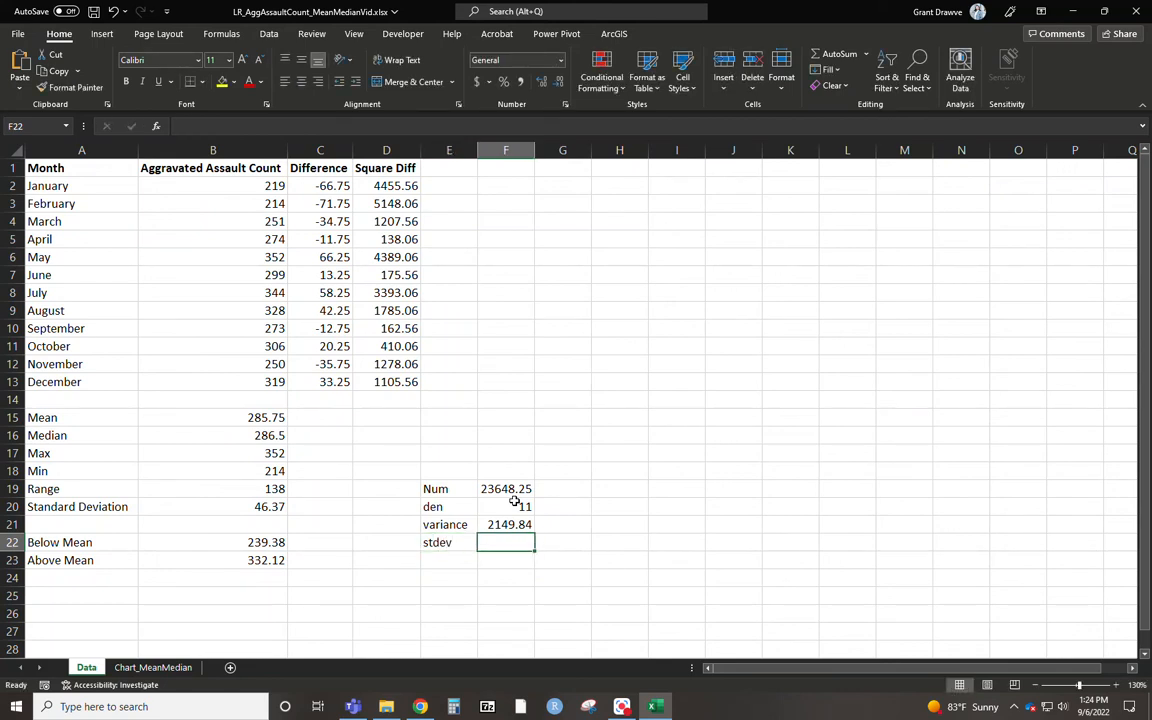
{"action": "type", "text": "="}
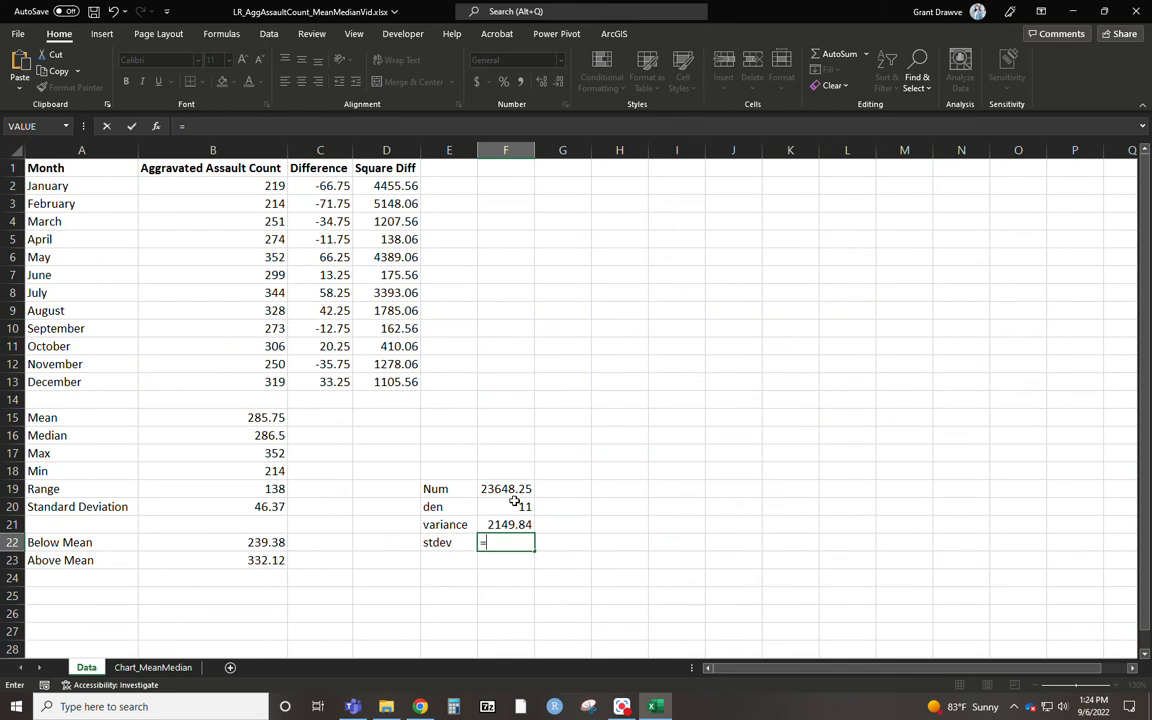
{"action": "type", "text": "sq"}
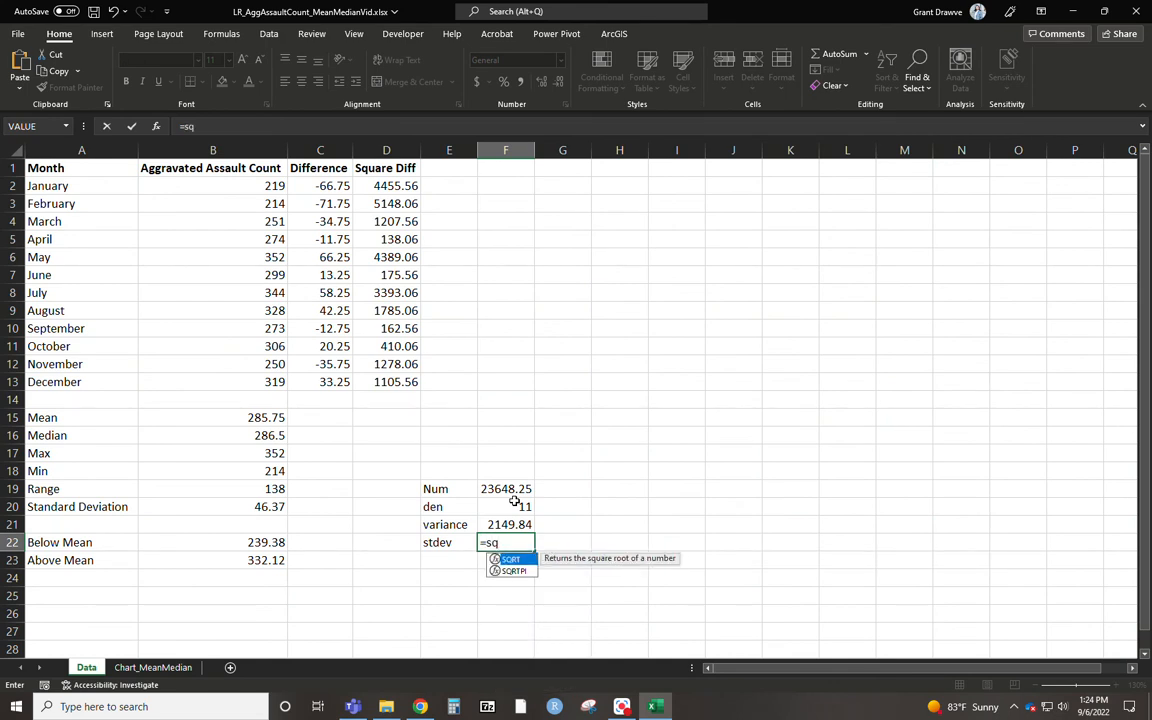
{"action": "type", "text": "rt"}
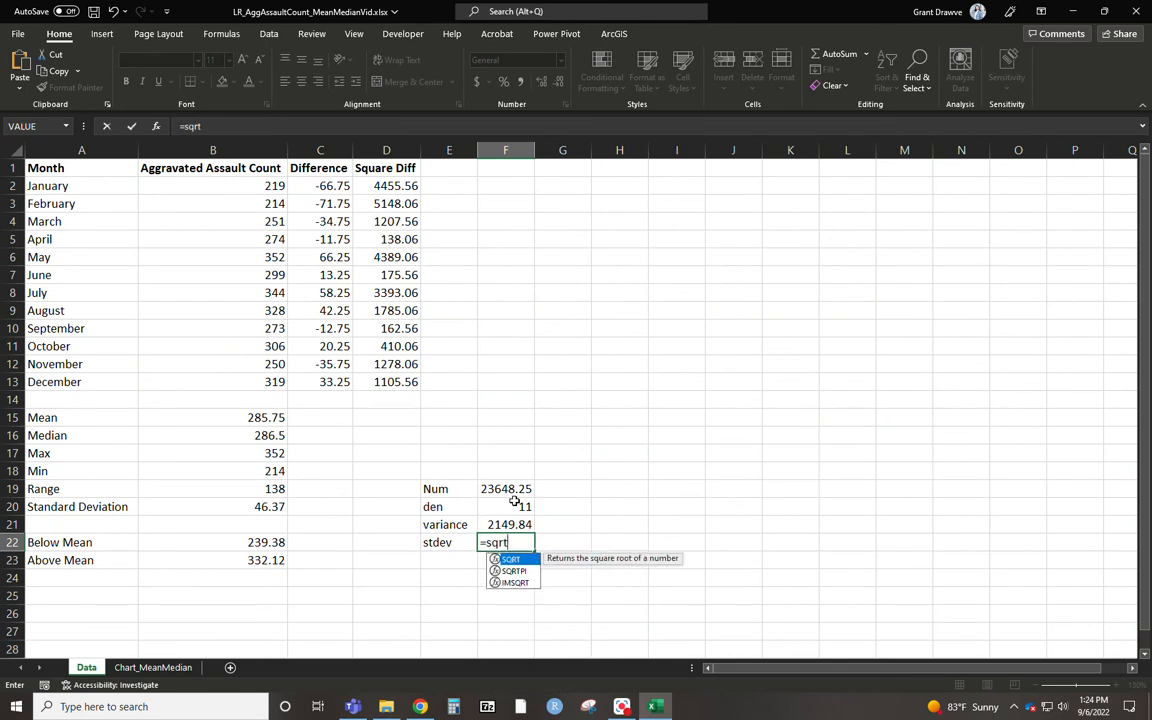
{"action": "type", "text": "("}
{"action": "left_click", "coordinate": [523, 524]}
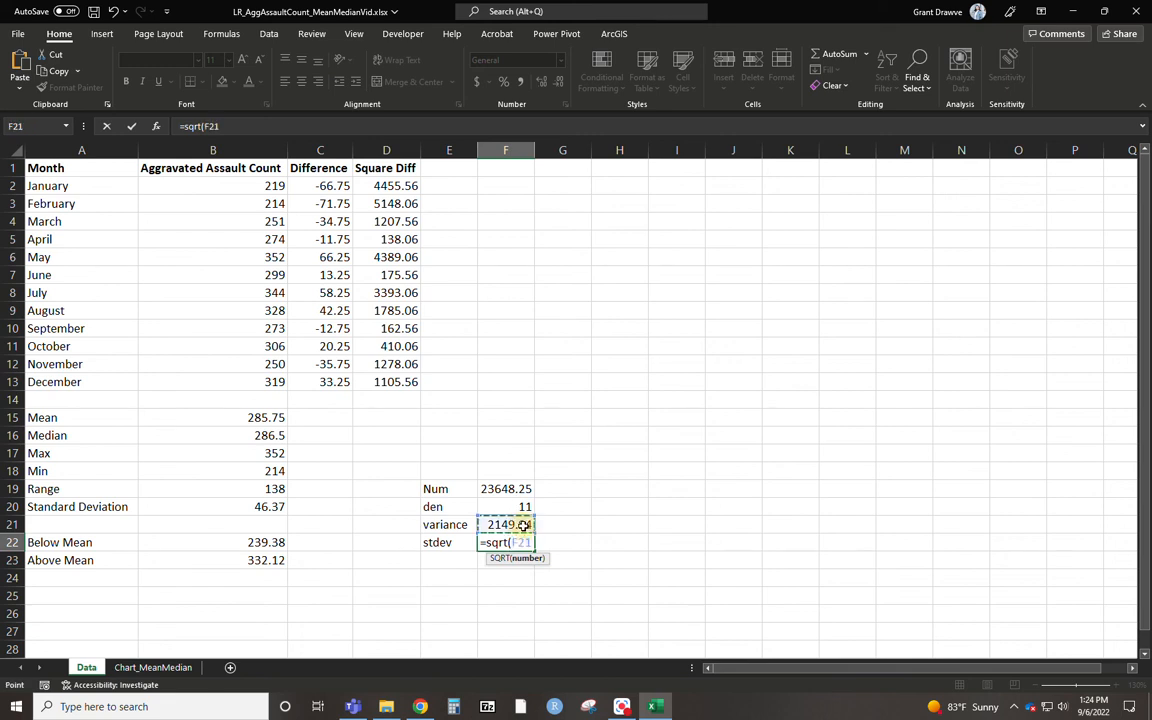
{"action": "key", "text": "Return"}
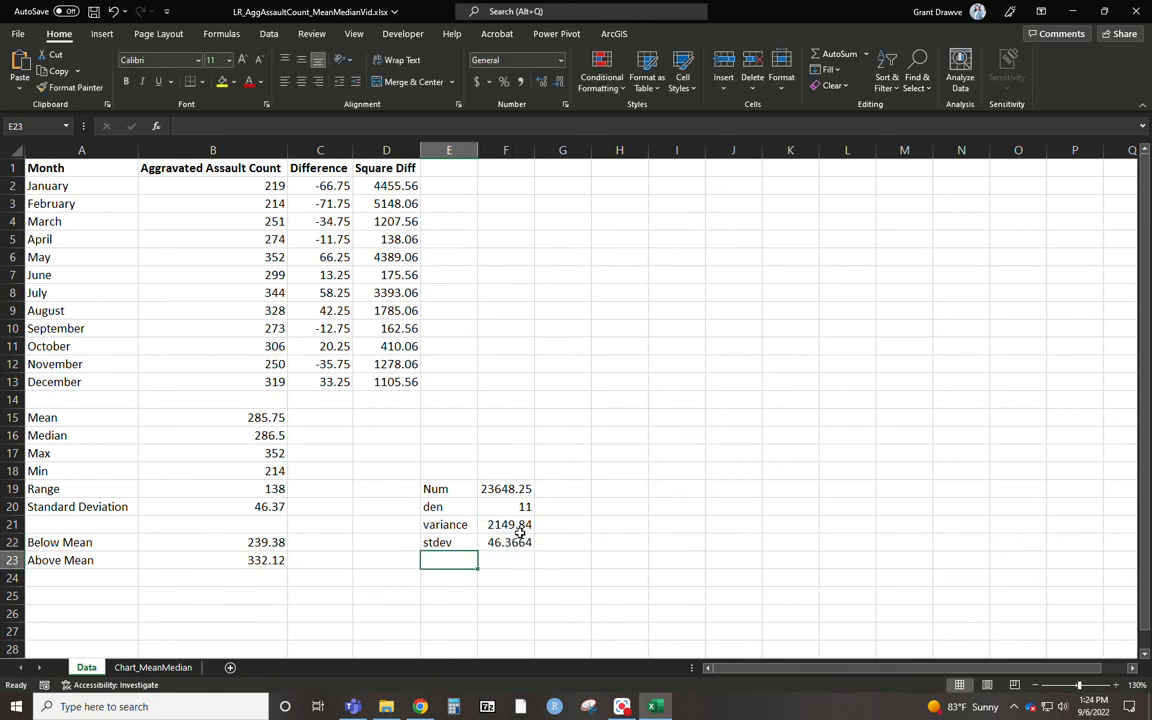
Format the standard deviation in F22 to two decimal places.
{"action": "left_click", "coordinate": [519, 542]}
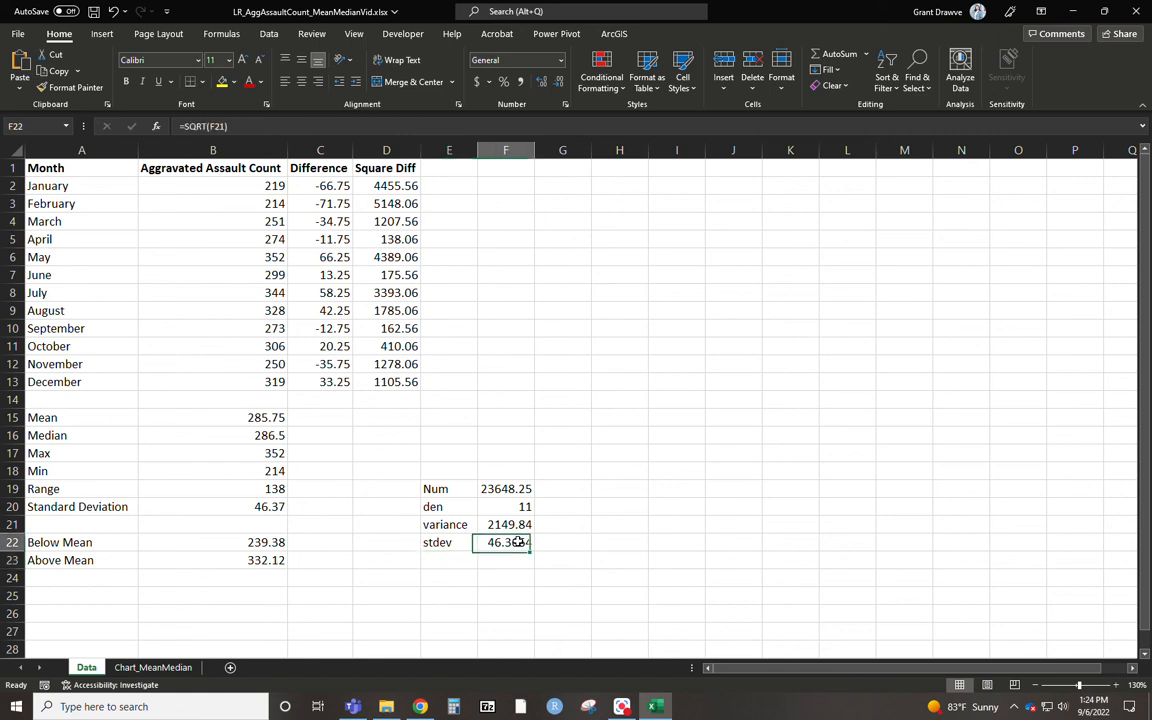
{"action": "left_click", "coordinate": [560, 84]}
{"action": "left_click", "coordinate": [560, 84]}
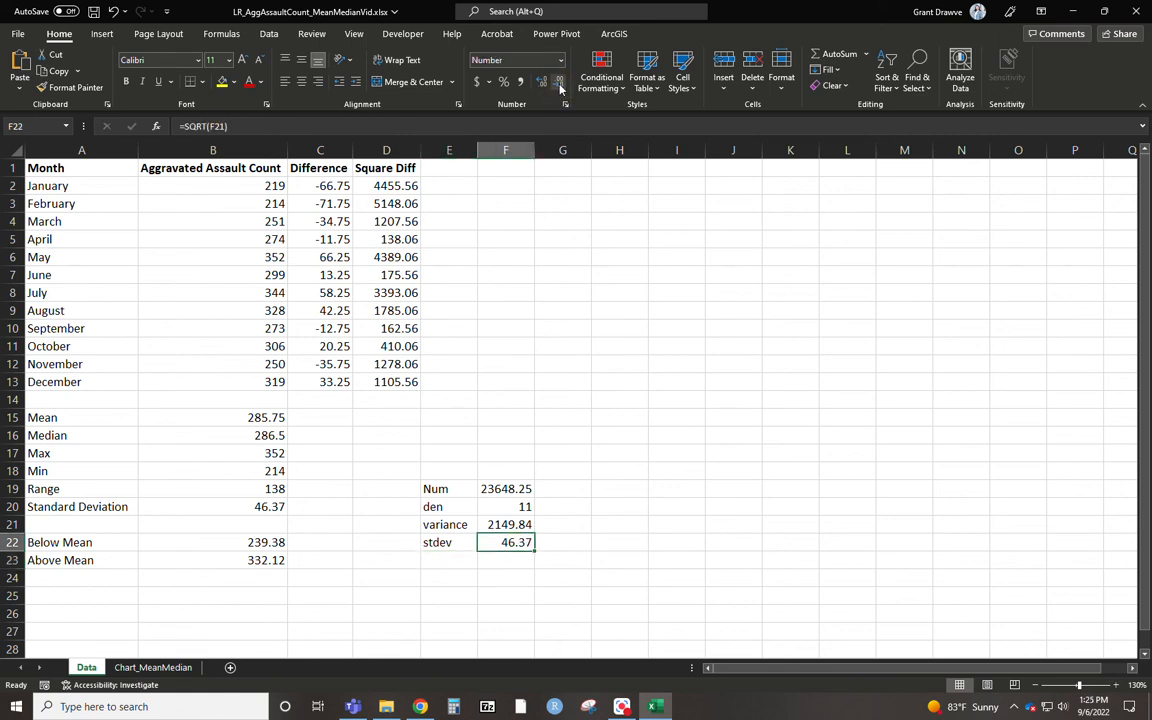